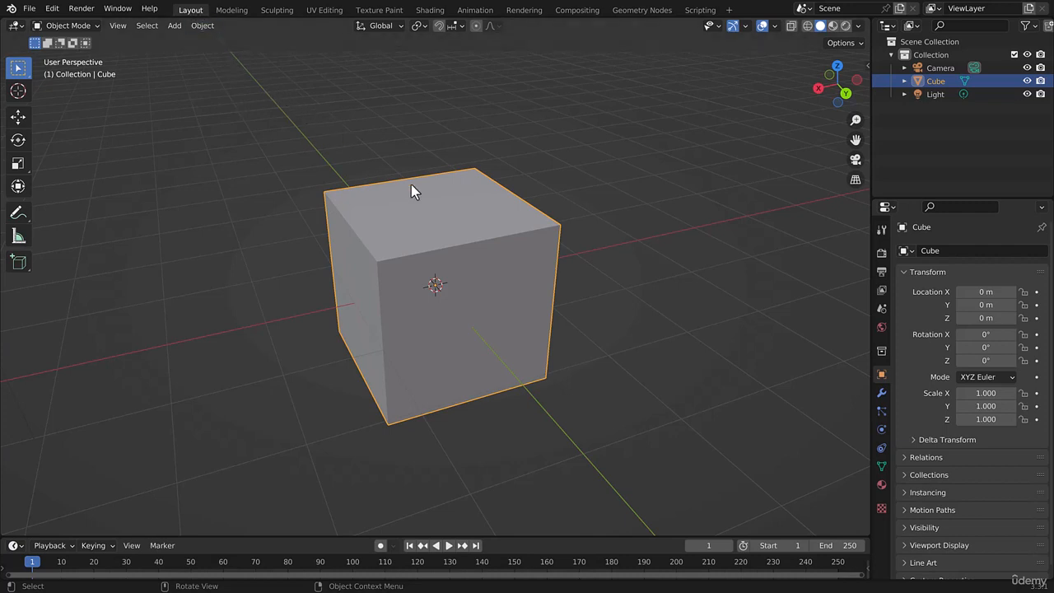
Switch to the Shading workspace and show the material settings of the default cube
middle_drag(508, 244, 419, 206)
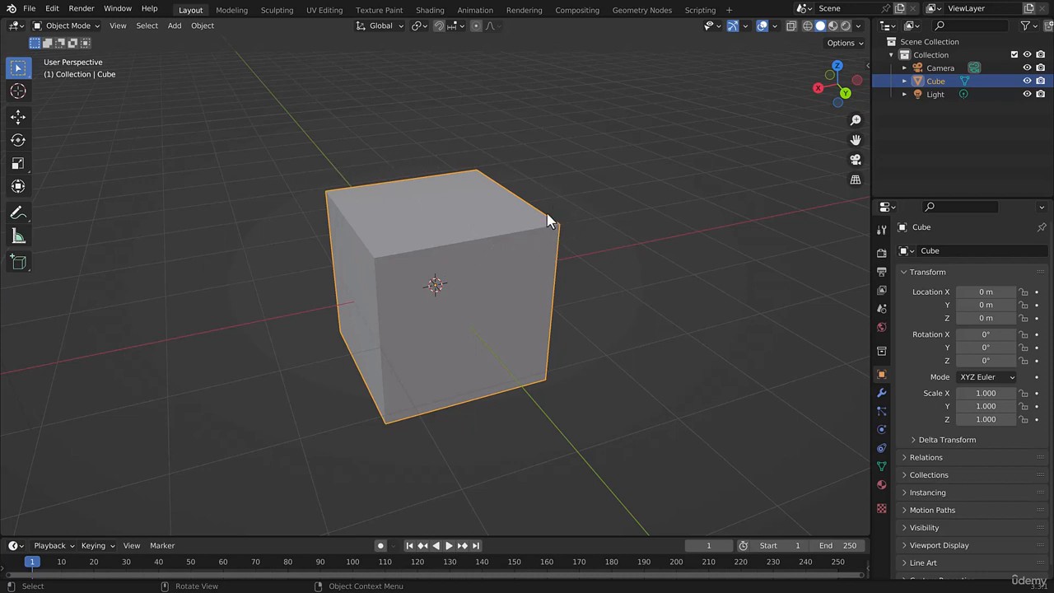
click(430, 10)
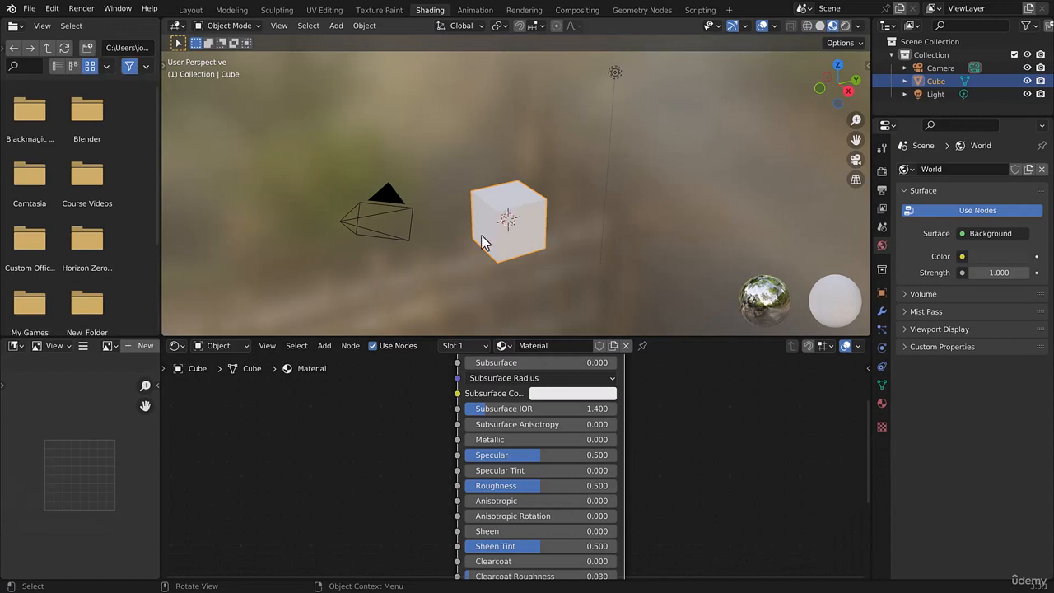
scroll(480, 228, up, 5)
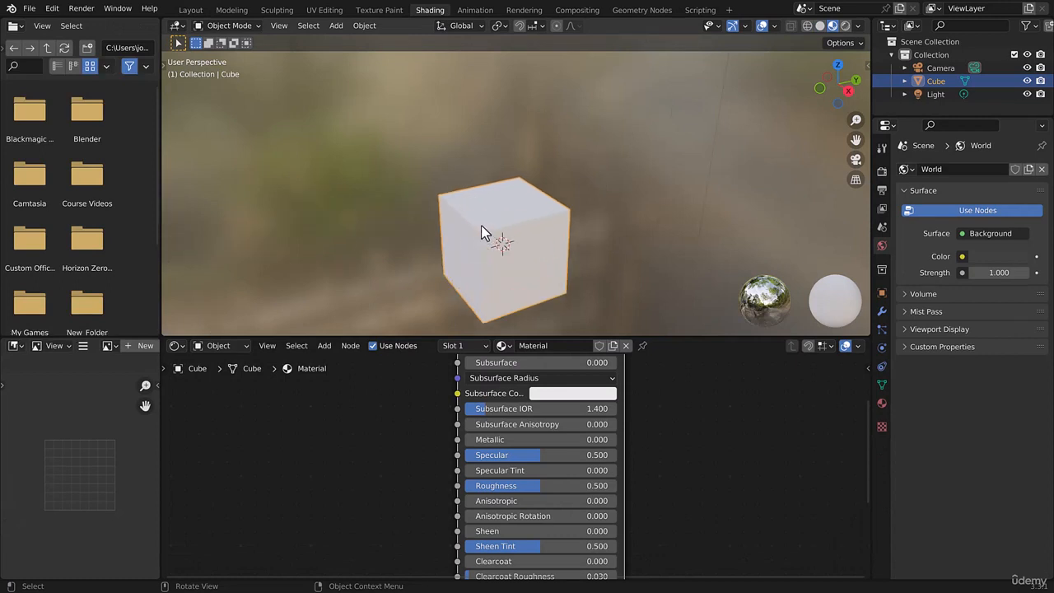
mouse_move(481, 224)
middle_down()
mouse_move(459, 203)
mouse_move(470, 206)
middle_up()
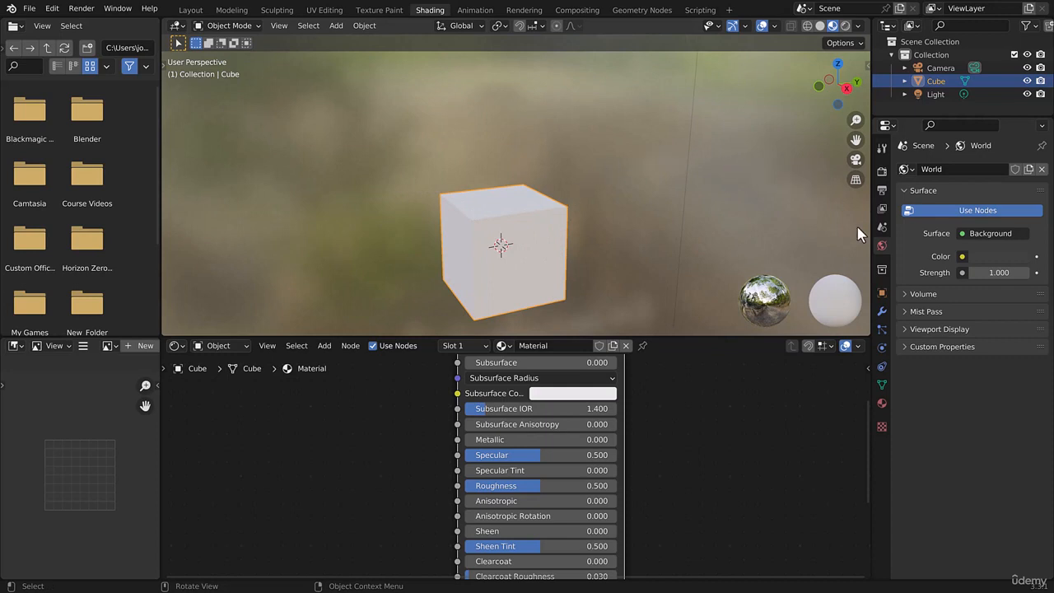
click(882, 403)
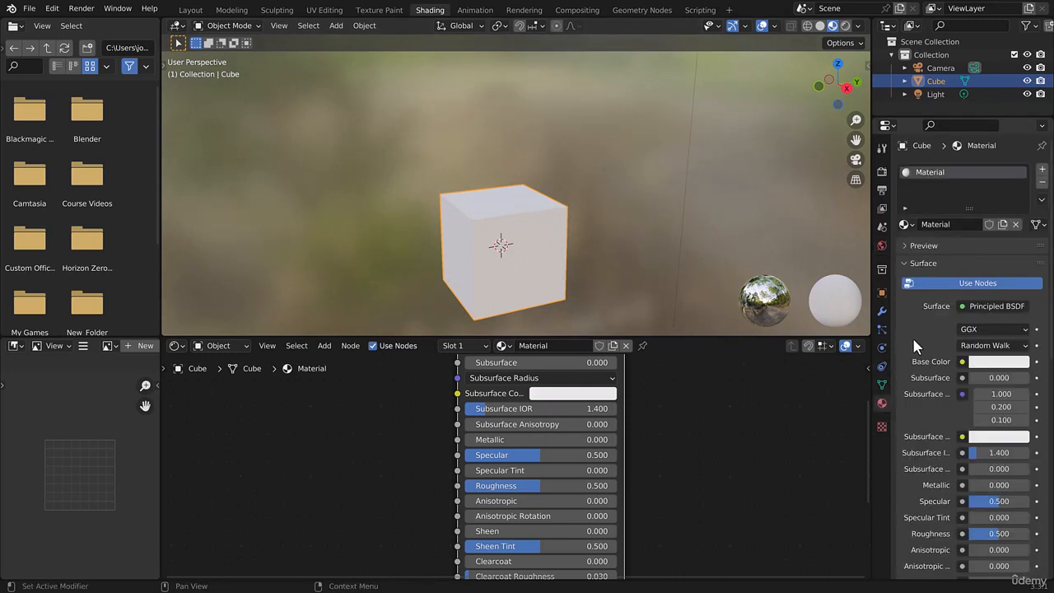
Enlarge the shader node editor and space the Principled BSDF and Material Output nodes further apart
drag(524, 332, 524, 220)
scroll(556, 315, down, 1)
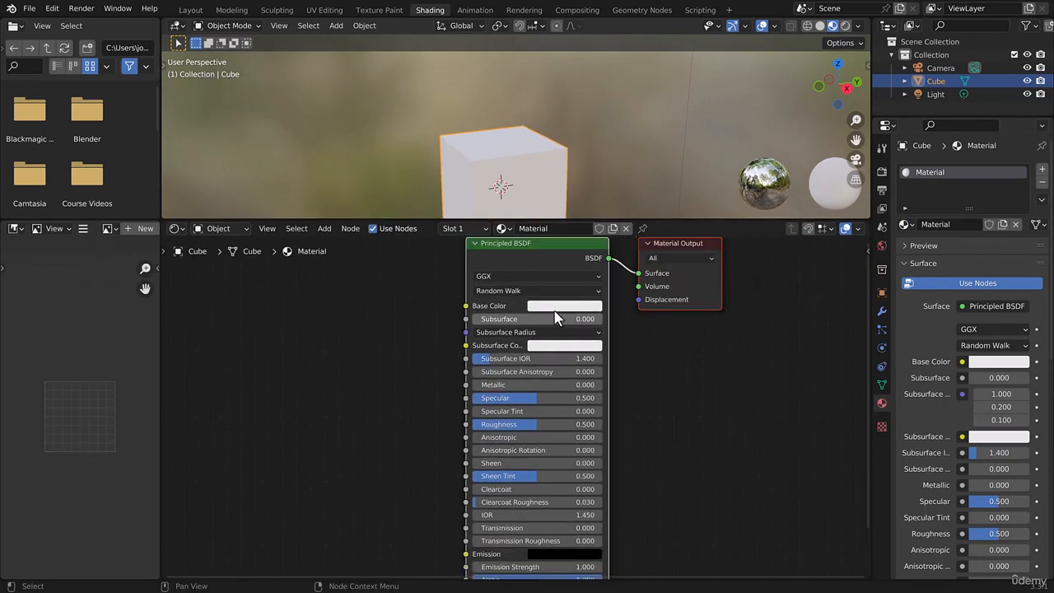
scroll(556, 317, down, 1)
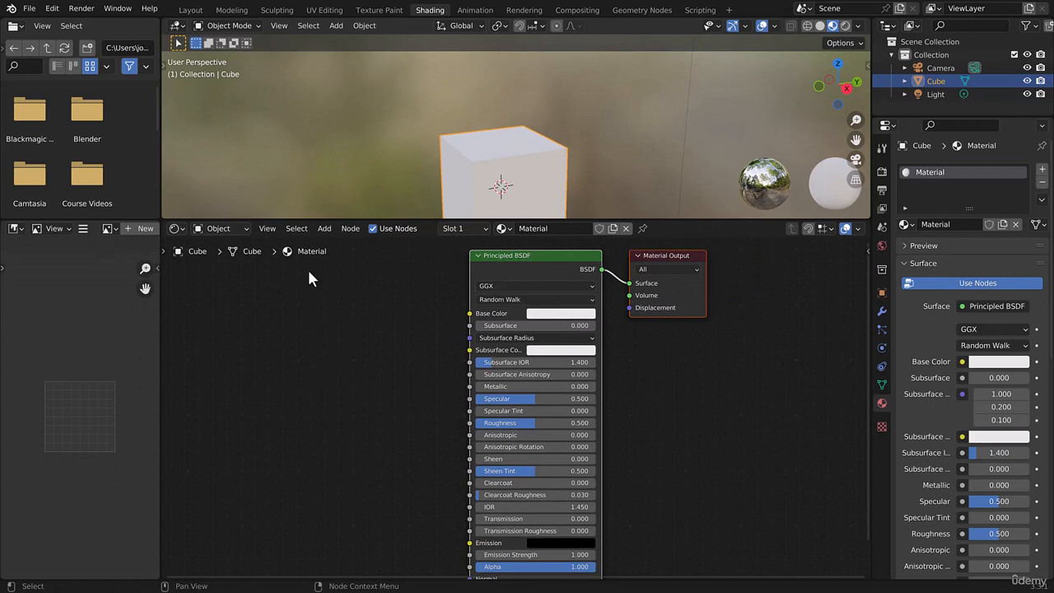
drag(687, 264, 744, 277)
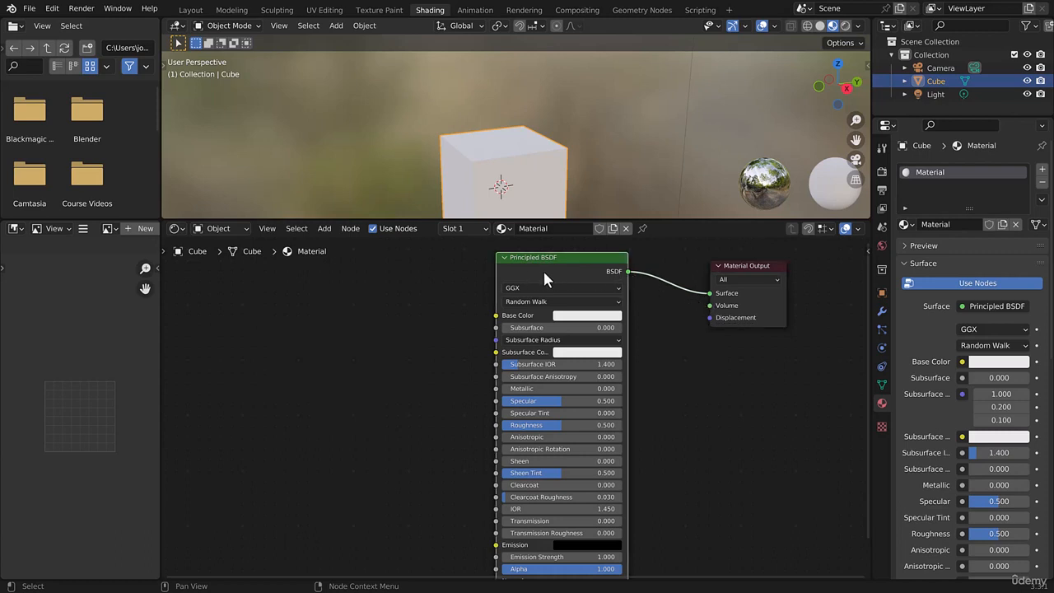
drag(543, 269, 477, 260)
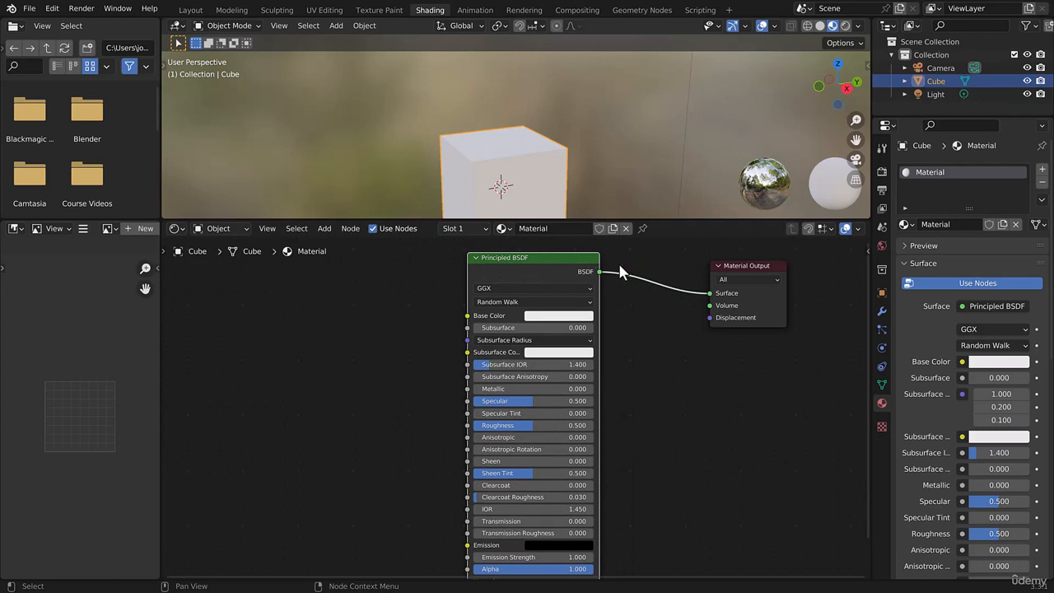
drag(737, 267, 761, 263)
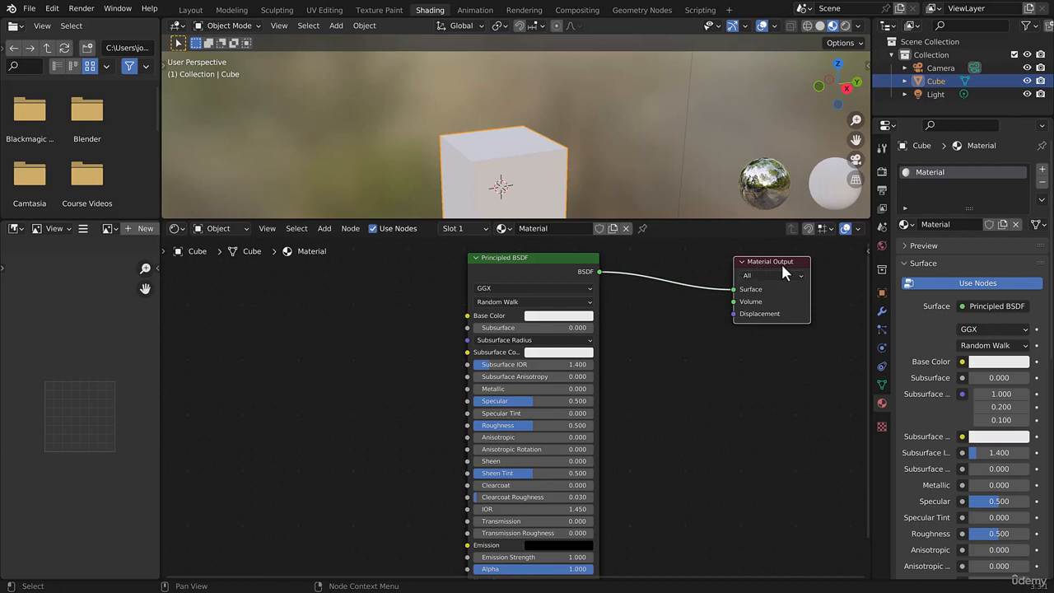
Change the Principled BSDF base color of the cube's material to yellow
middle_drag(486, 169, 510, 191)
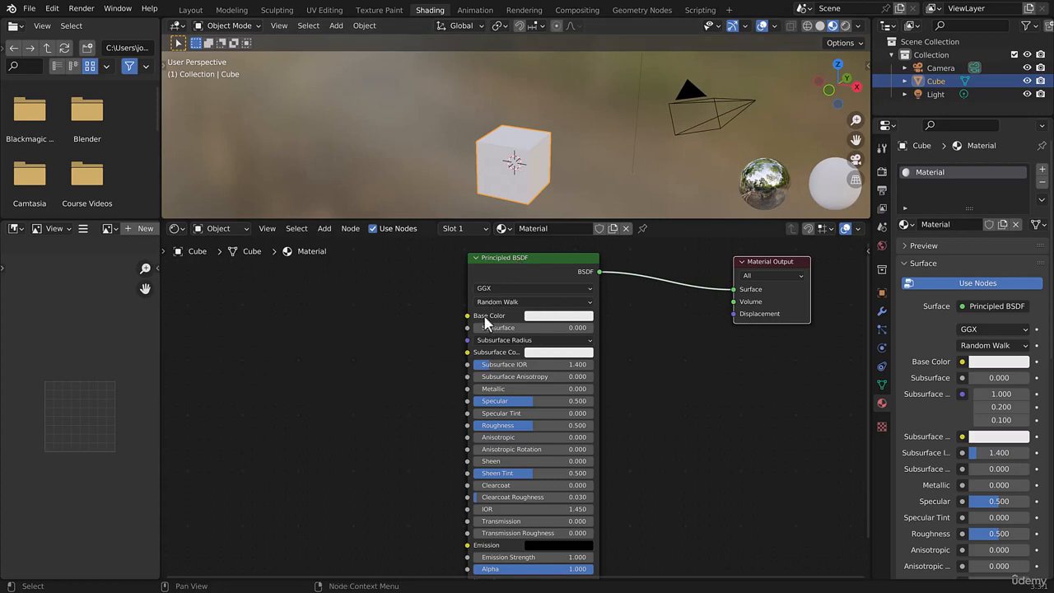
click(553, 317)
drag(574, 205, 538, 221)
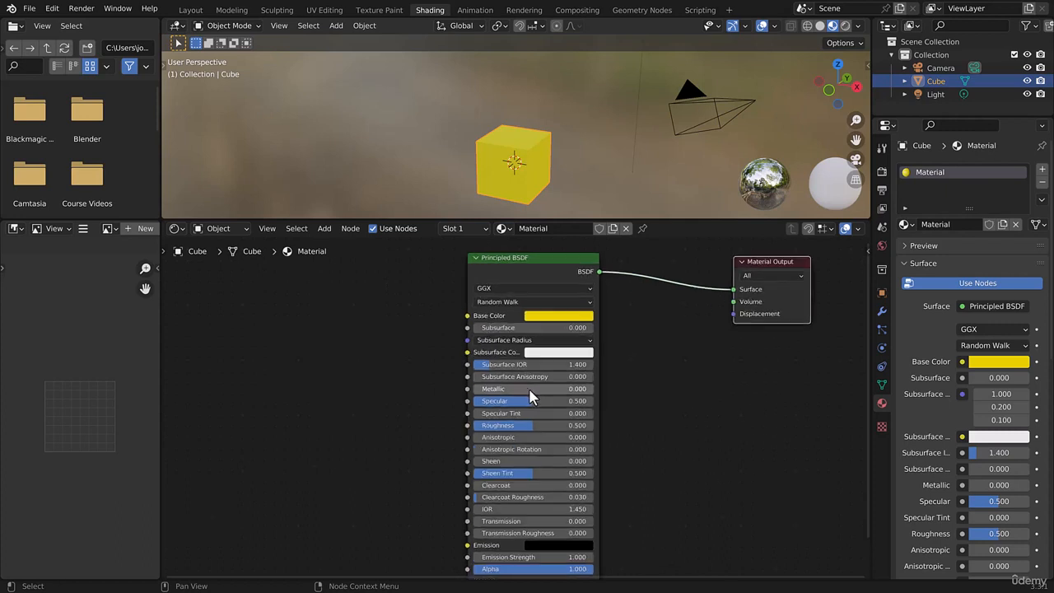
Lower the Roughness of the cube's Principled BSDF material to 0.000
scroll(531, 395, up, 1)
mouse_move(517, 343)
middle_down()
mouse_move(517, 364)
mouse_move(512, 346)
middle_up()
scroll(494, 370, up, 1)
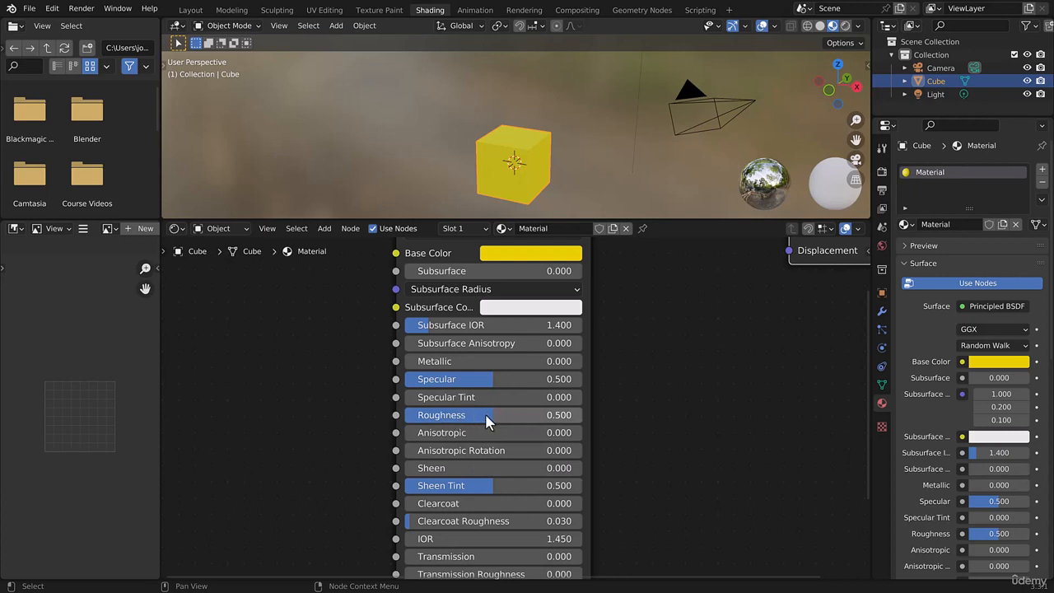
drag(490, 416, 406, 417)
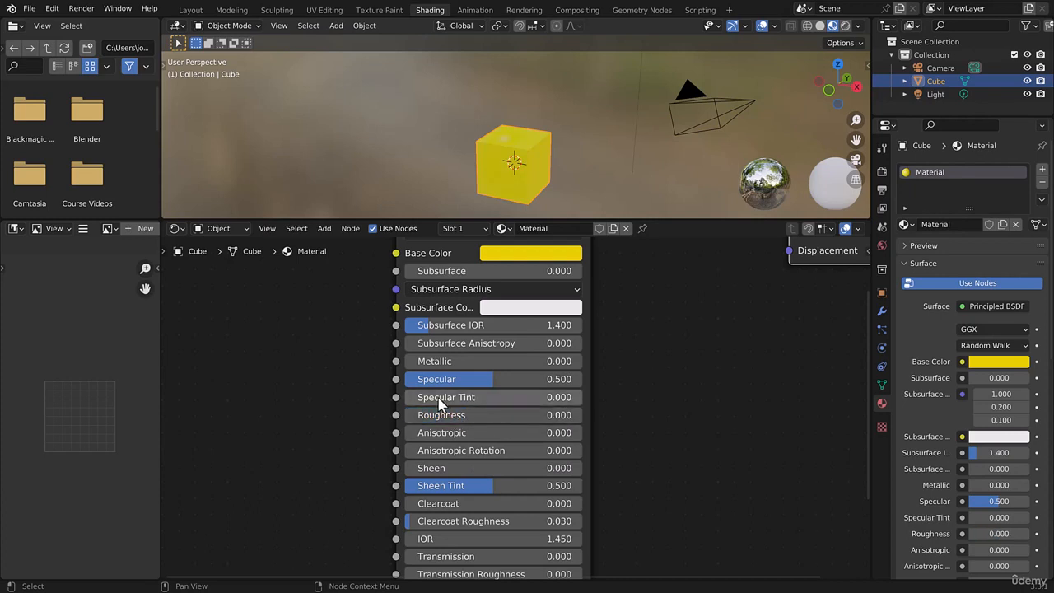
Examine the surface reflections on the yellow cube from several angles in the material preview
middle_drag(483, 182, 458, 205)
middle_drag(501, 40, 558, 149)
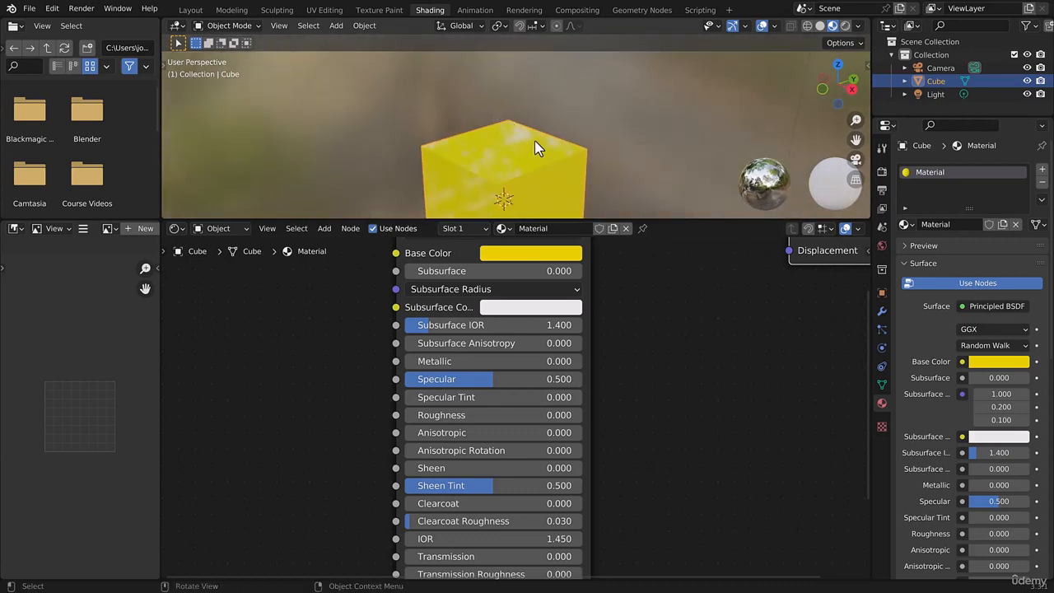
middle_drag(489, 139, 552, 185)
scroll(552, 184, up, 4)
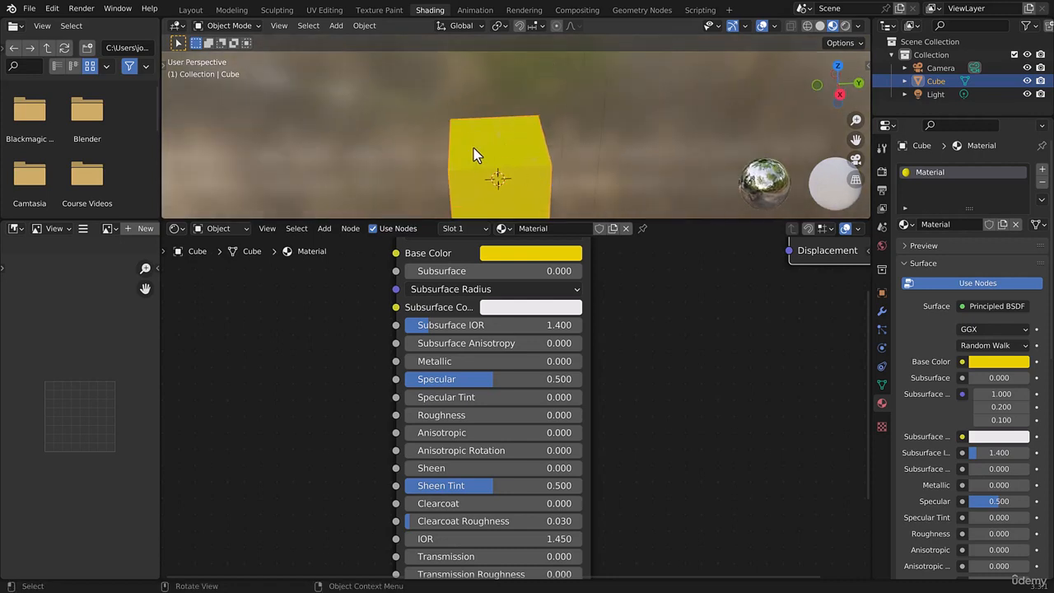
middle_drag(474, 148, 639, 63)
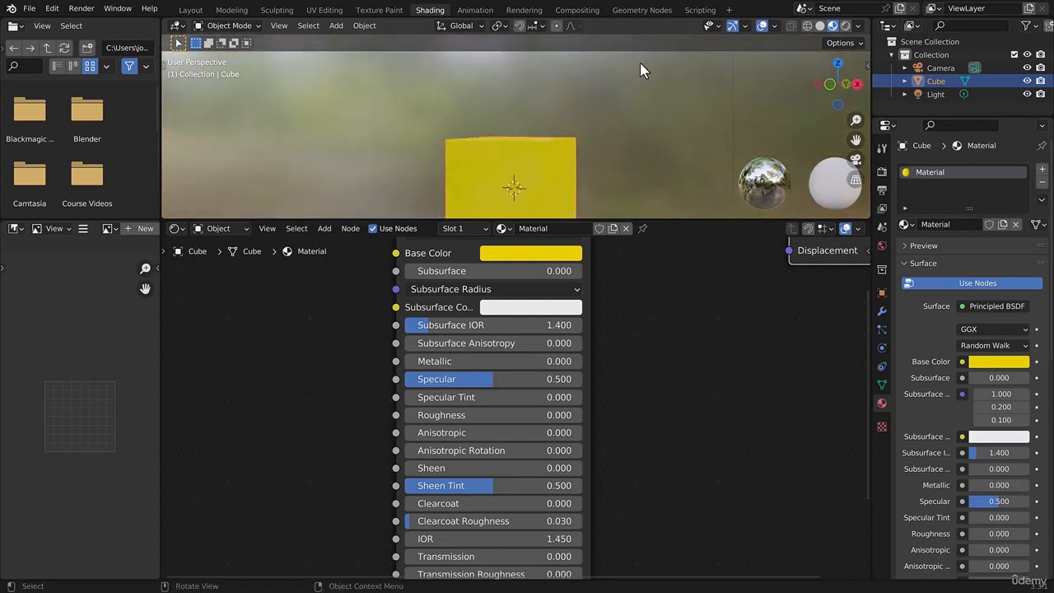
middle_drag(494, 138, 459, 145)
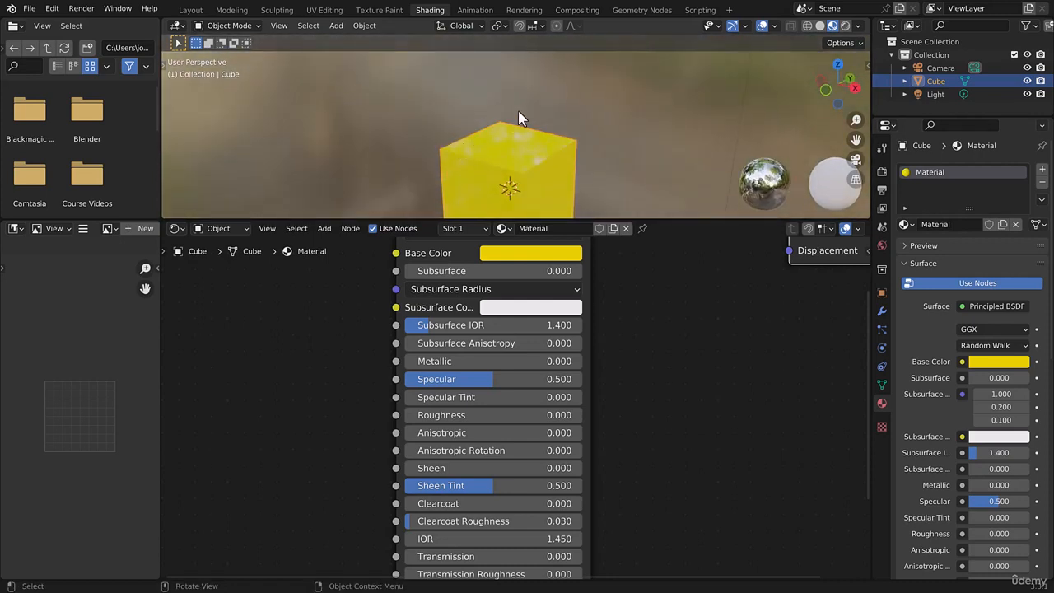
middle_drag(533, 112, 501, 165)
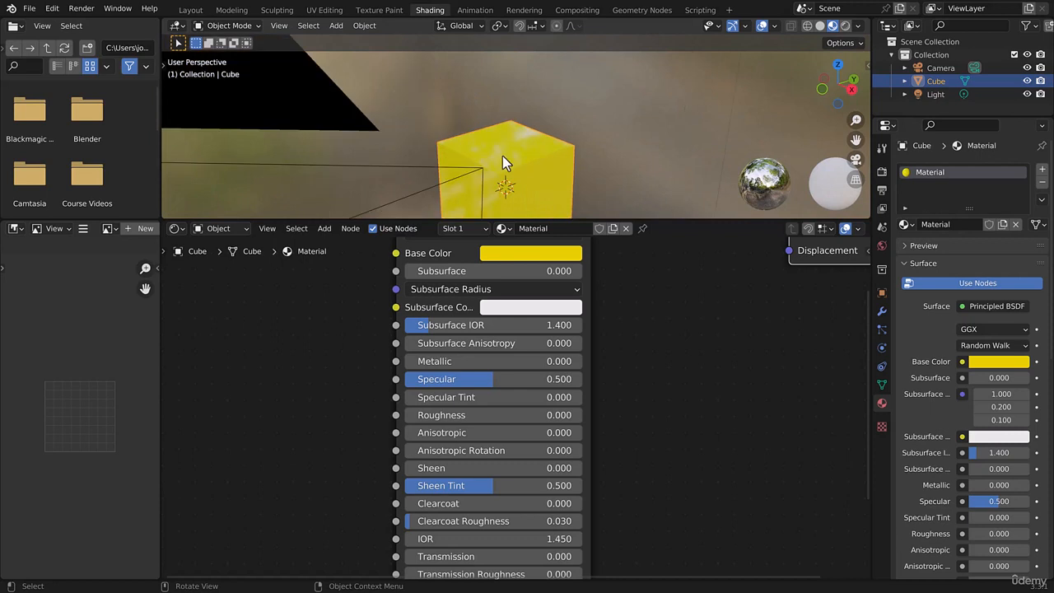
middle_drag(472, 454, 465, 454)
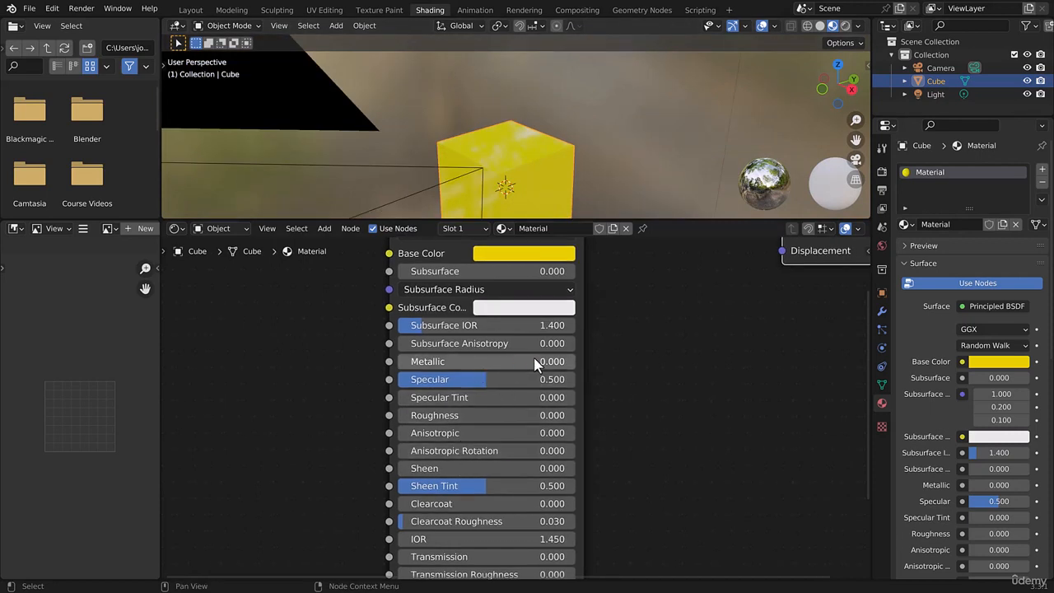
middle_drag(617, 169, 606, 172)
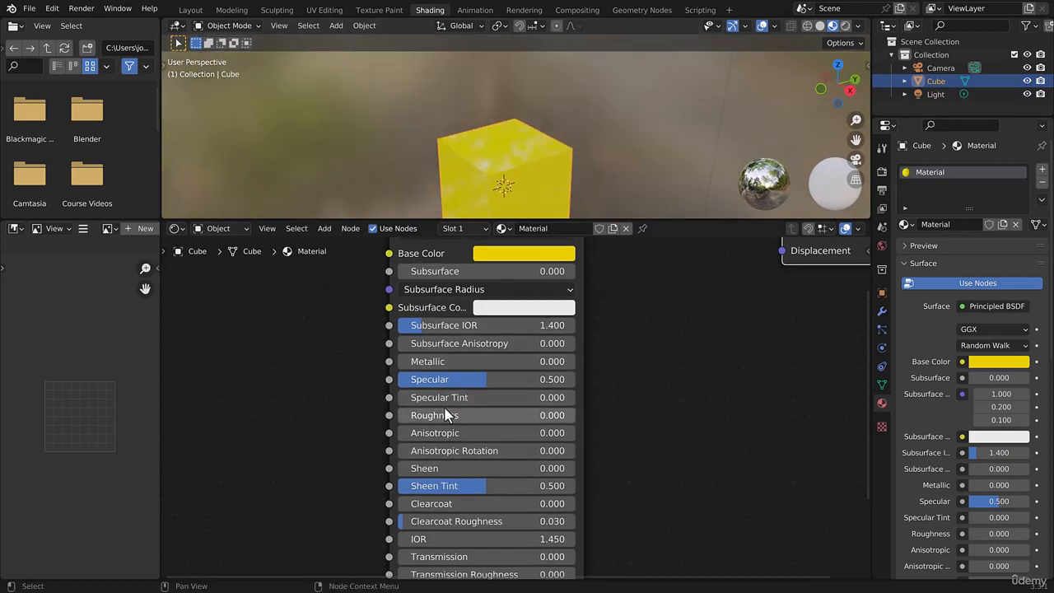
Try Roughness values of 0.160 and 0.790 on the yellow material and compare the cube's shine
drag(414, 414, 439, 413)
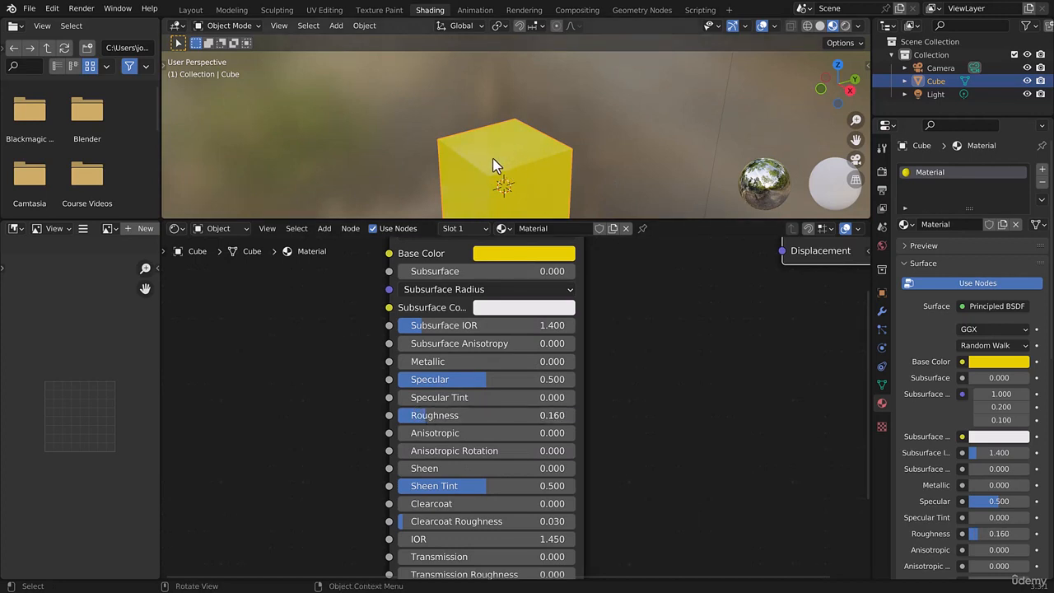
middle_drag(475, 162, 489, 180)
drag(431, 415, 543, 415)
middle_drag(522, 172, 499, 153)
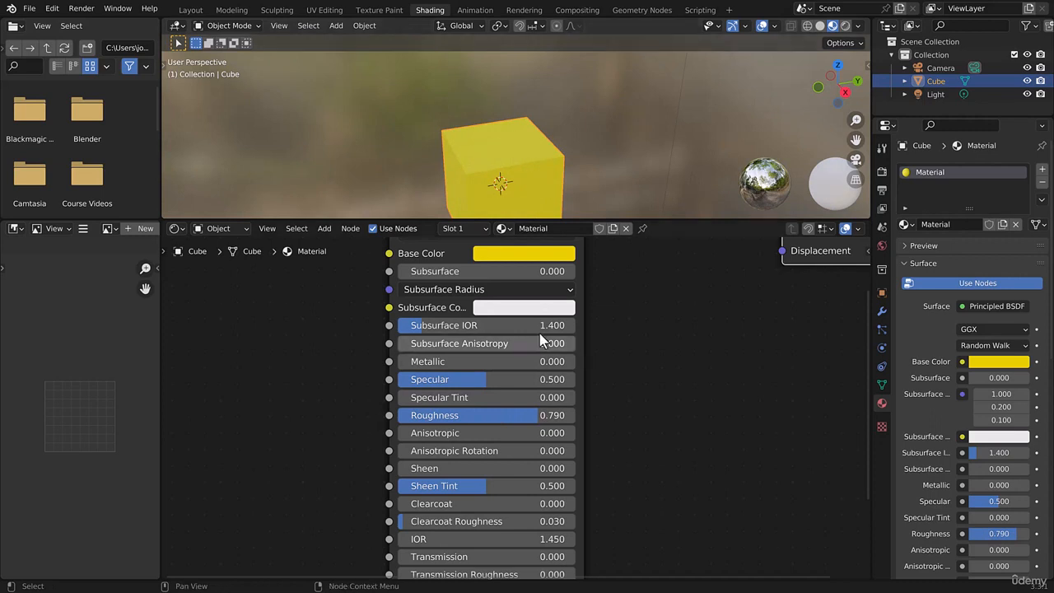
Set the cube material's Roughness to 0.029 and Metallic to 1.000 for a gold-like reflective surface
drag(536, 415, 402, 416)
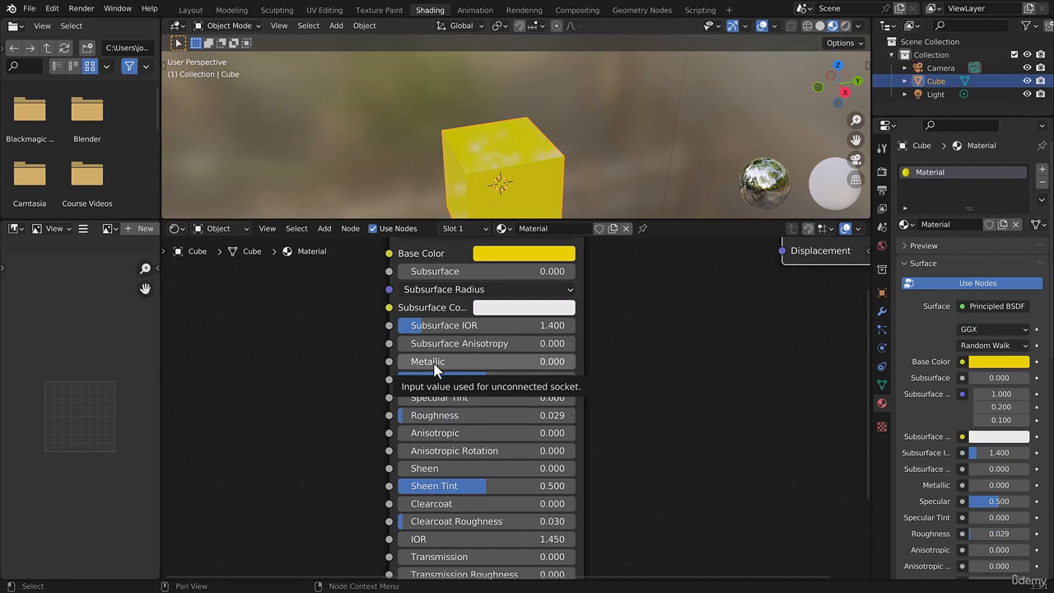
middle_drag(468, 149, 497, 136)
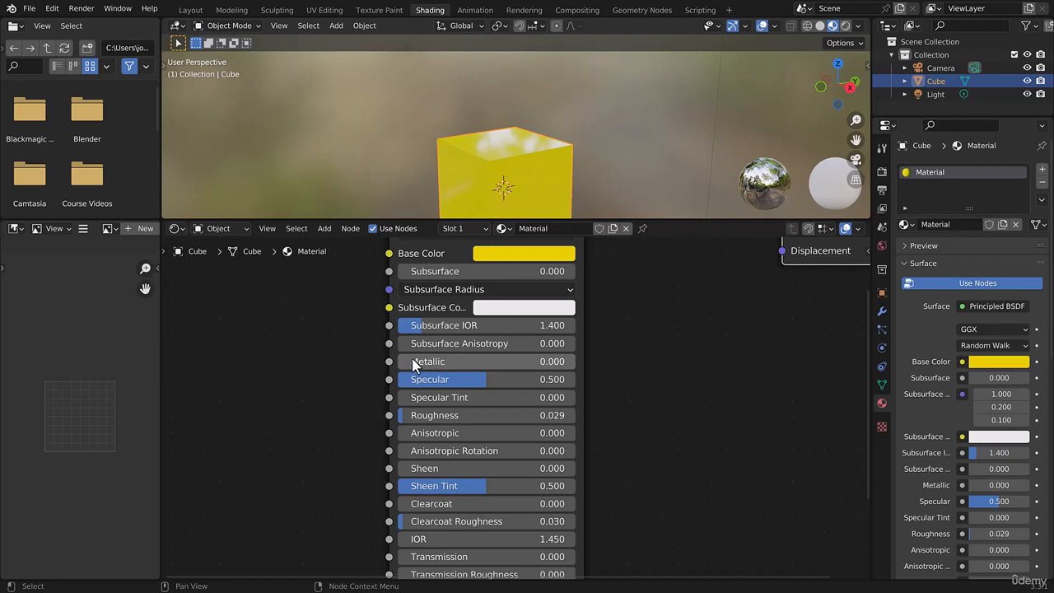
drag(408, 362, 575, 364)
middle_drag(502, 159, 384, 184)
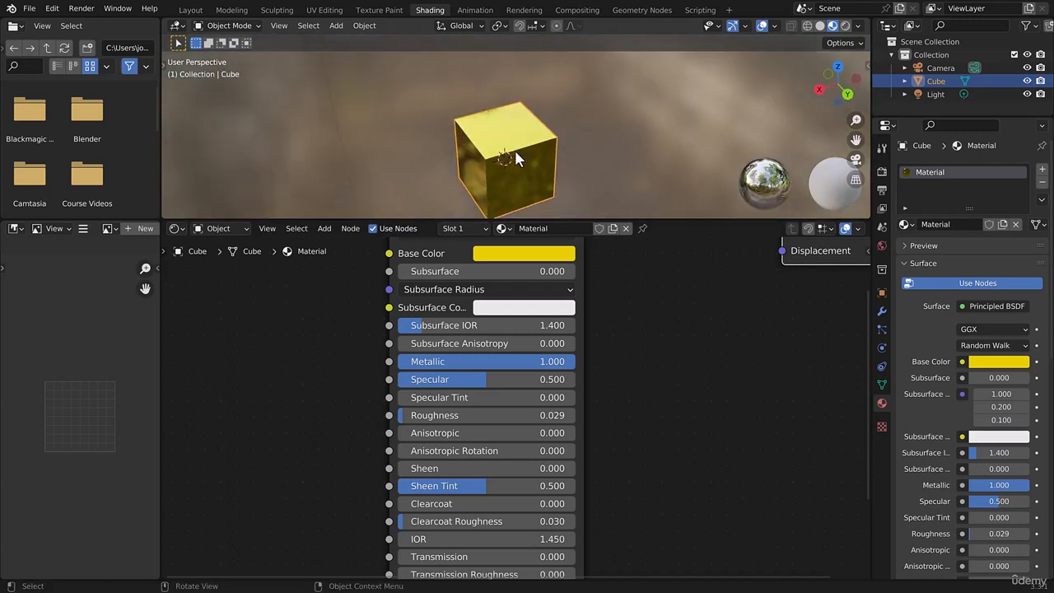
scroll(461, 132, up, 1)
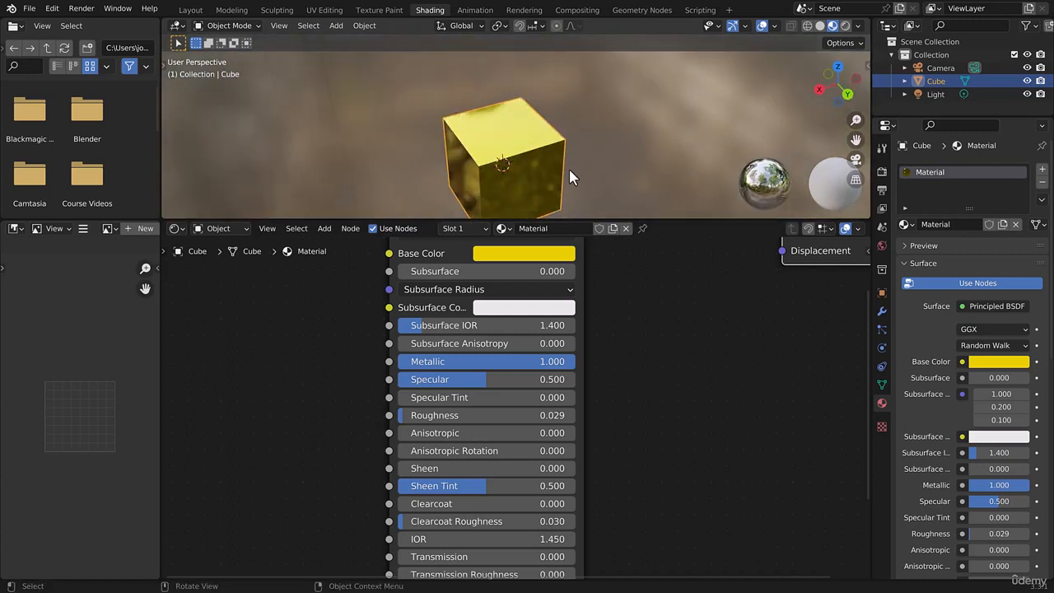
middle_drag(463, 132, 558, 156)
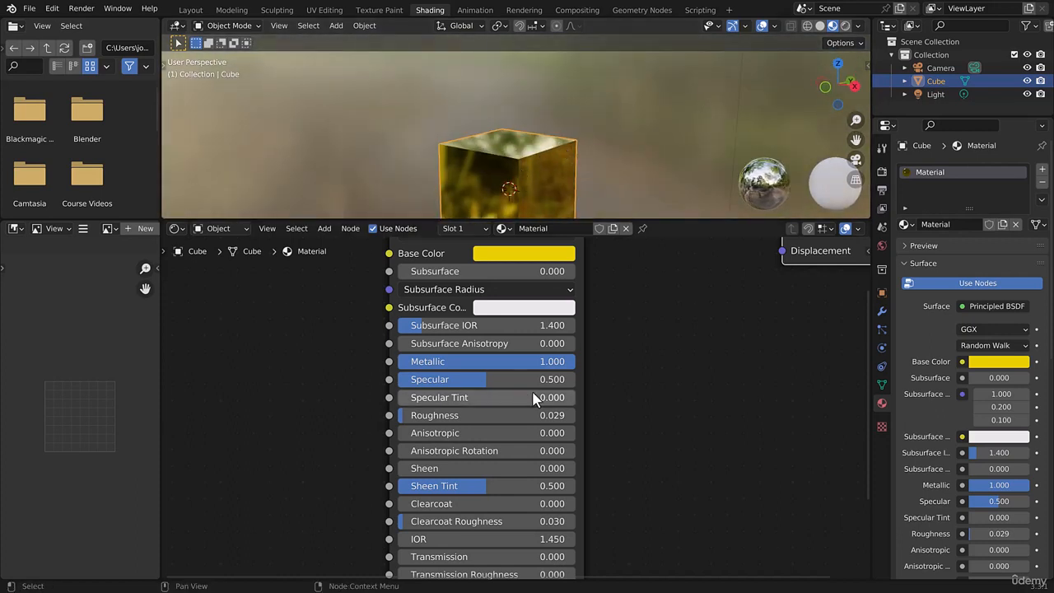
Switch to the UV Editing workspace and show the cube's unwrapped UV layout
scroll(434, 327, down, 3)
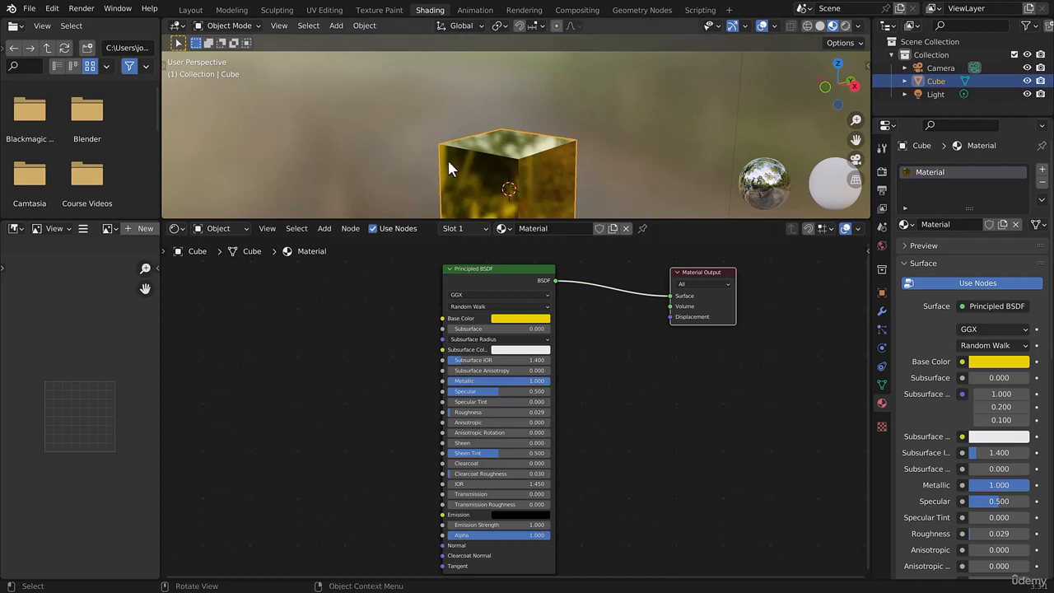
middle_drag(447, 158, 441, 162)
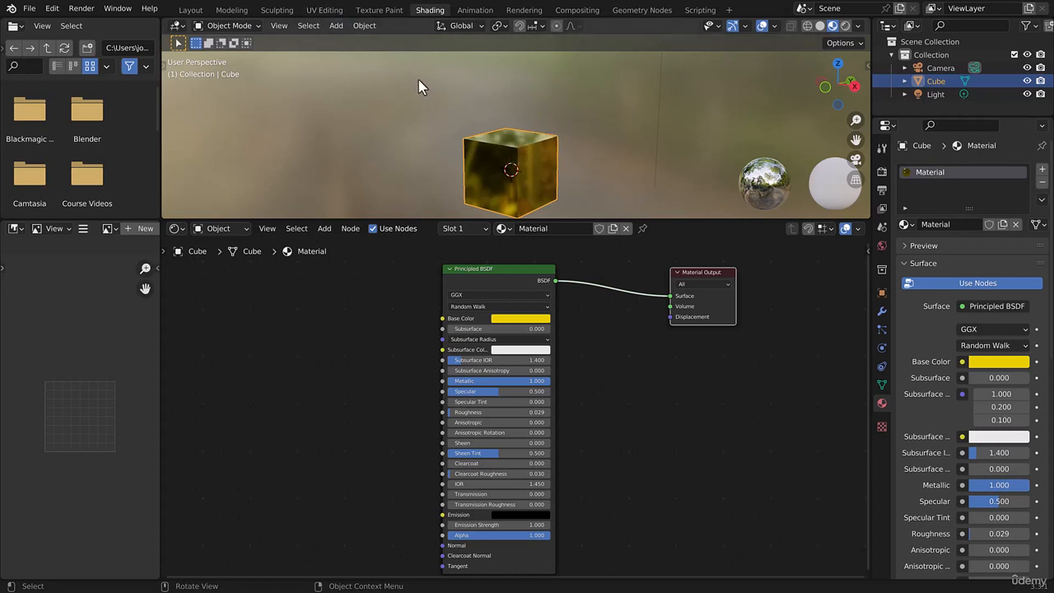
click(324, 11)
scroll(203, 236, up, 3)
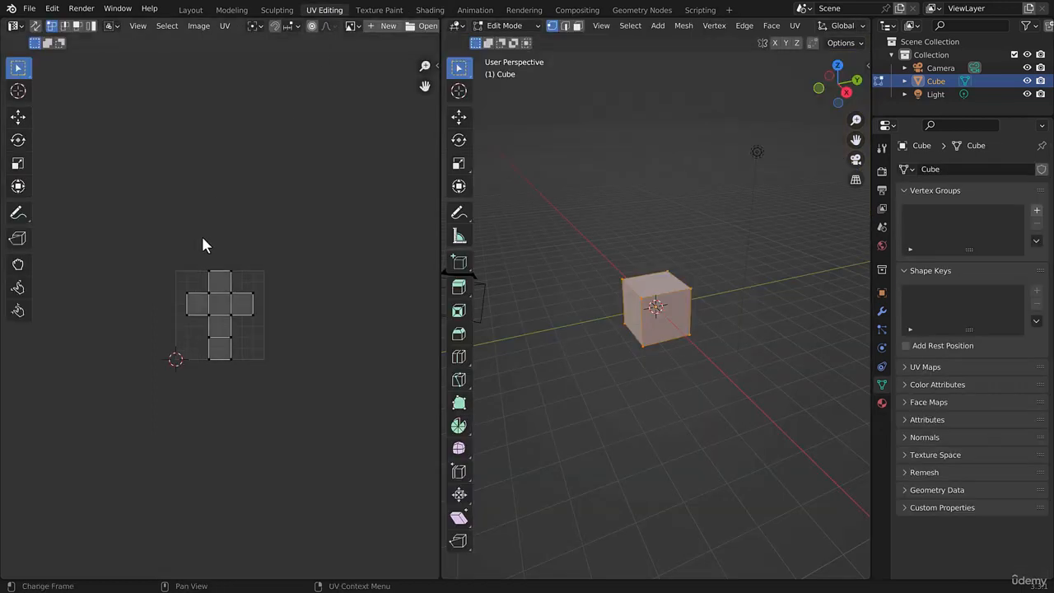
scroll(206, 224, up, 1)
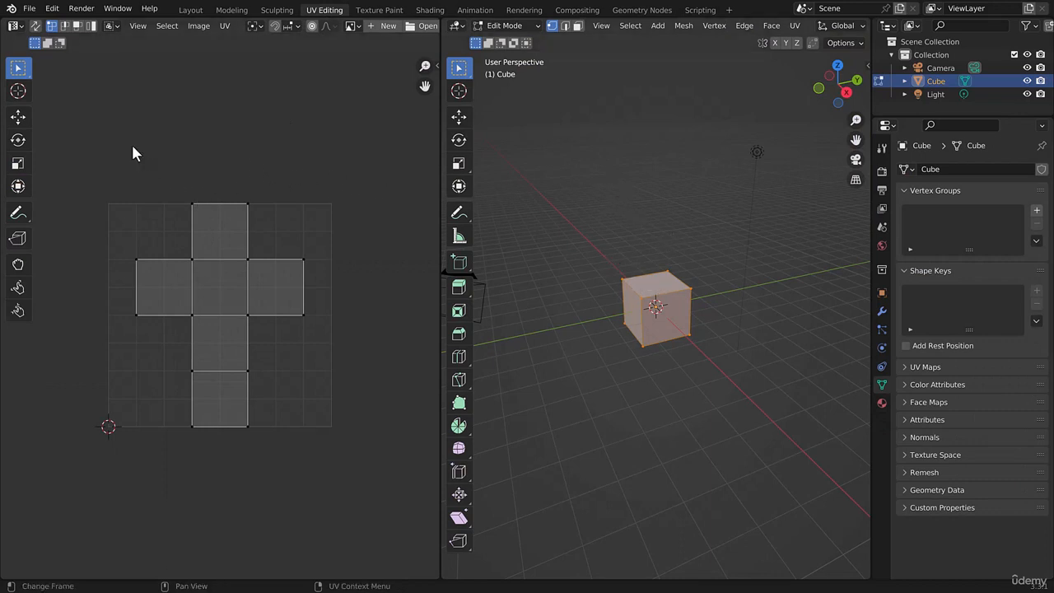
Review the UV Mapping methods available for the fully selected cube mesh
click(14, 27)
scroll(539, 234, up, 3)
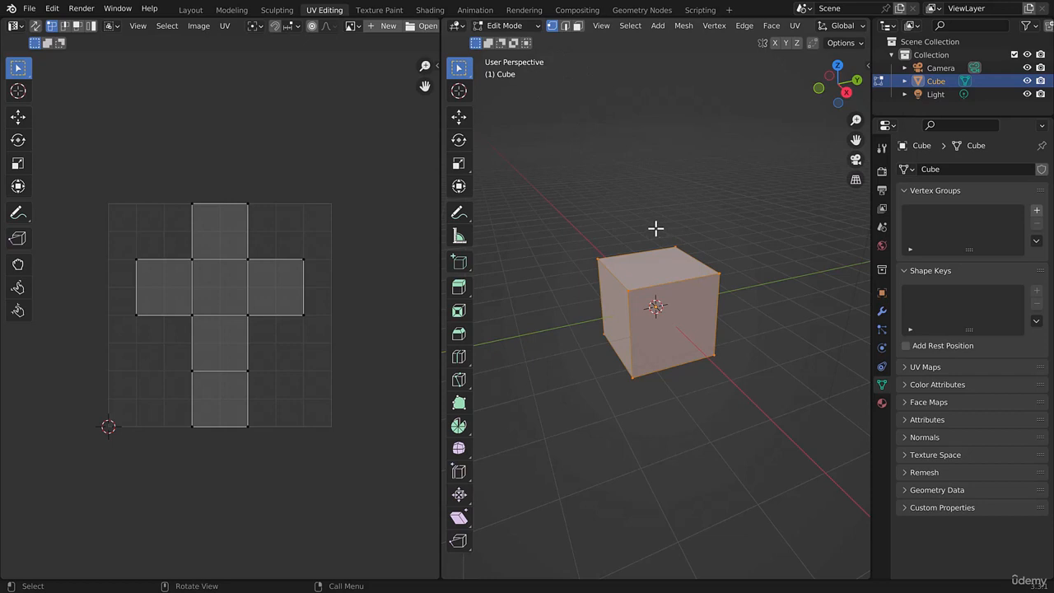
key(u)
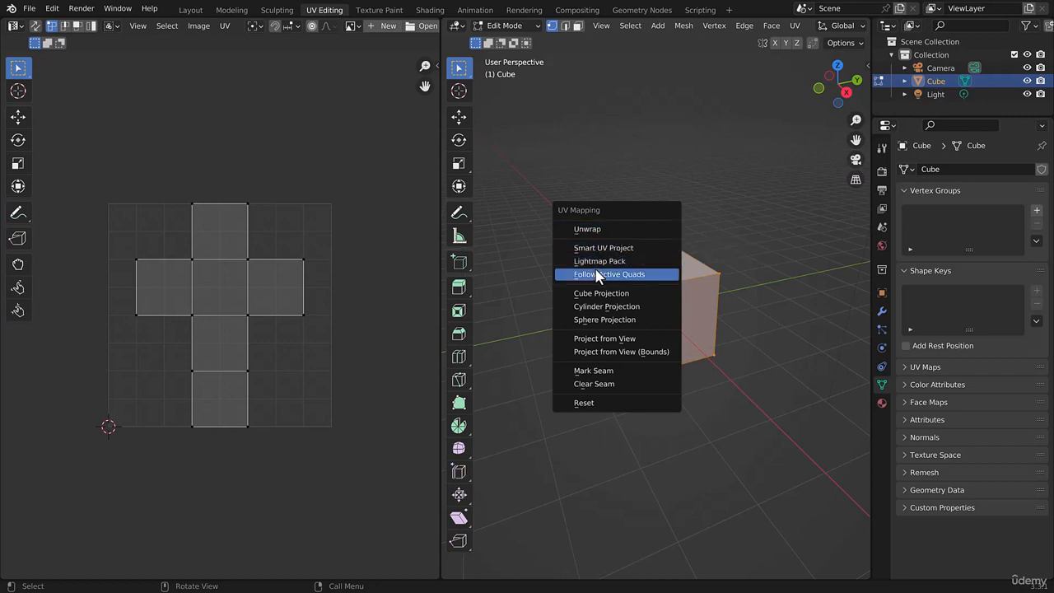
click(626, 369)
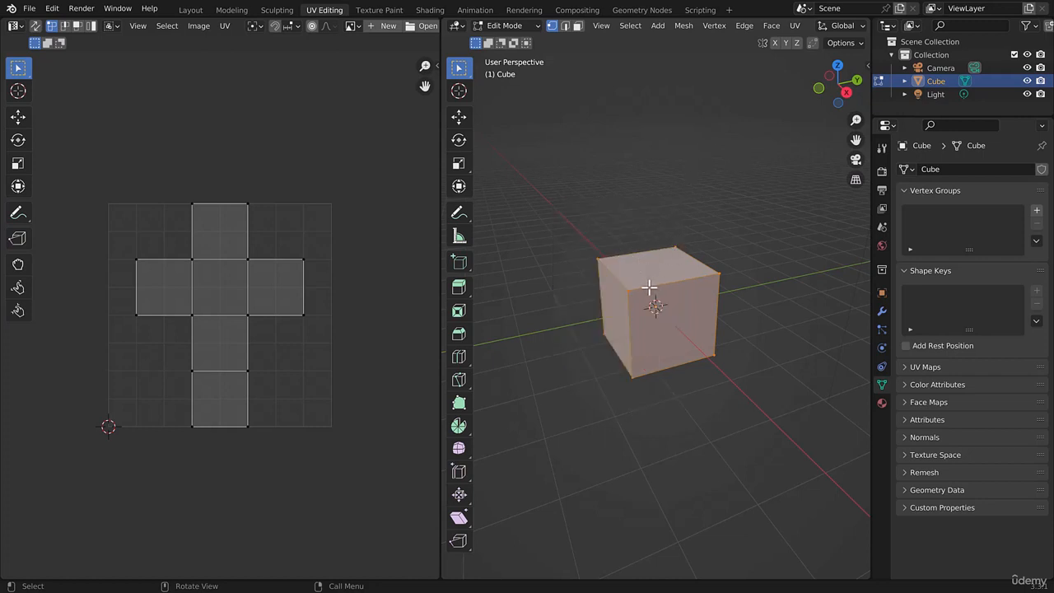
Switch the cube's mesh editing to edge selection
scroll(650, 288, up, 3)
middle_drag(588, 254, 611, 269)
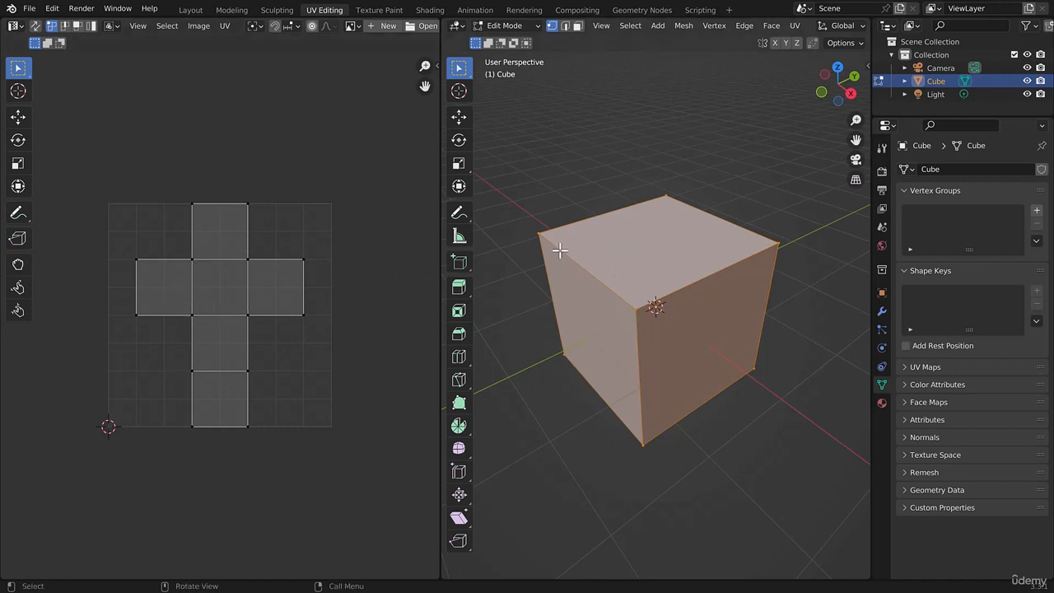
middle_drag(576, 250, 623, 234)
click(565, 26)
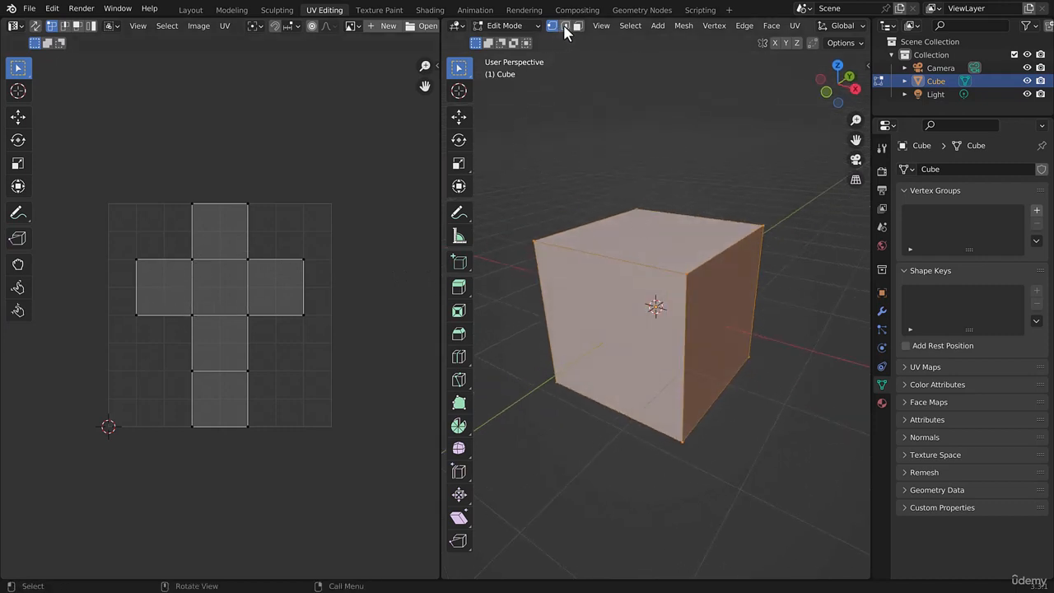
Mark the four edges around the cube's top face as seams
middle_drag(606, 196, 614, 299)
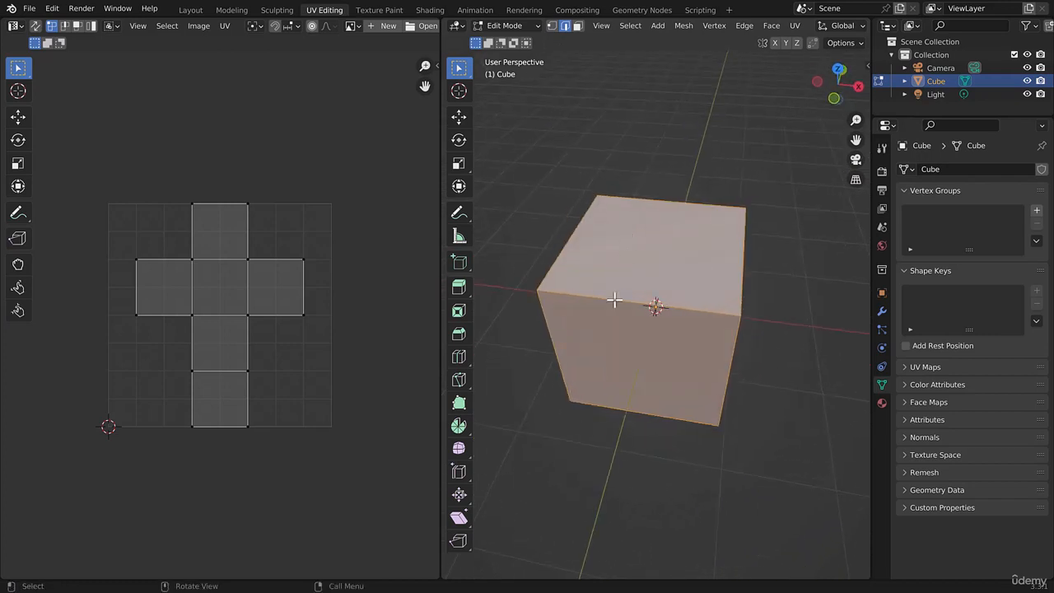
click(617, 306)
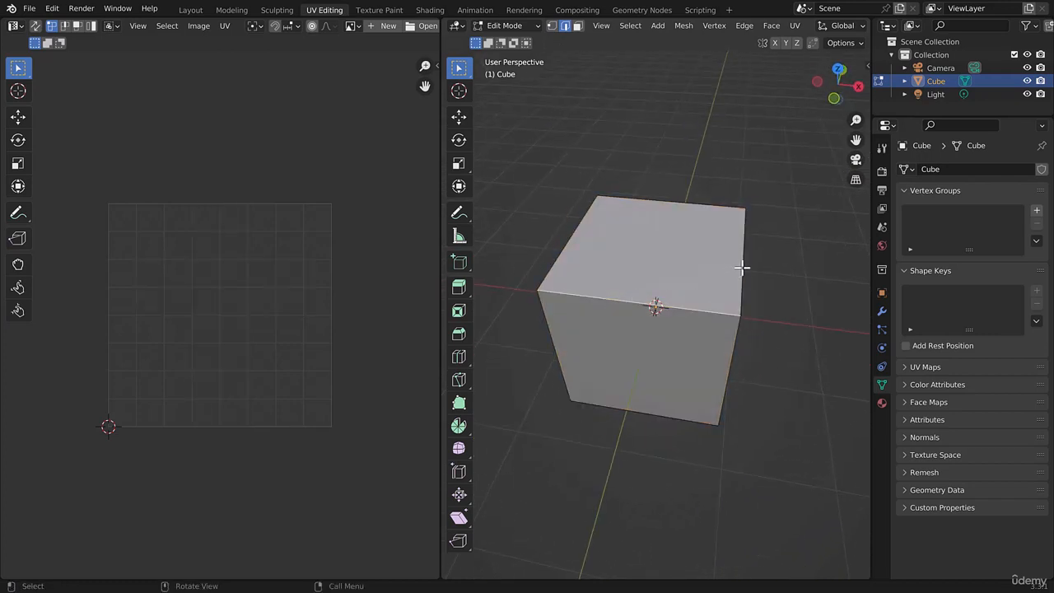
shift+click(741, 266)
shift+click(708, 207)
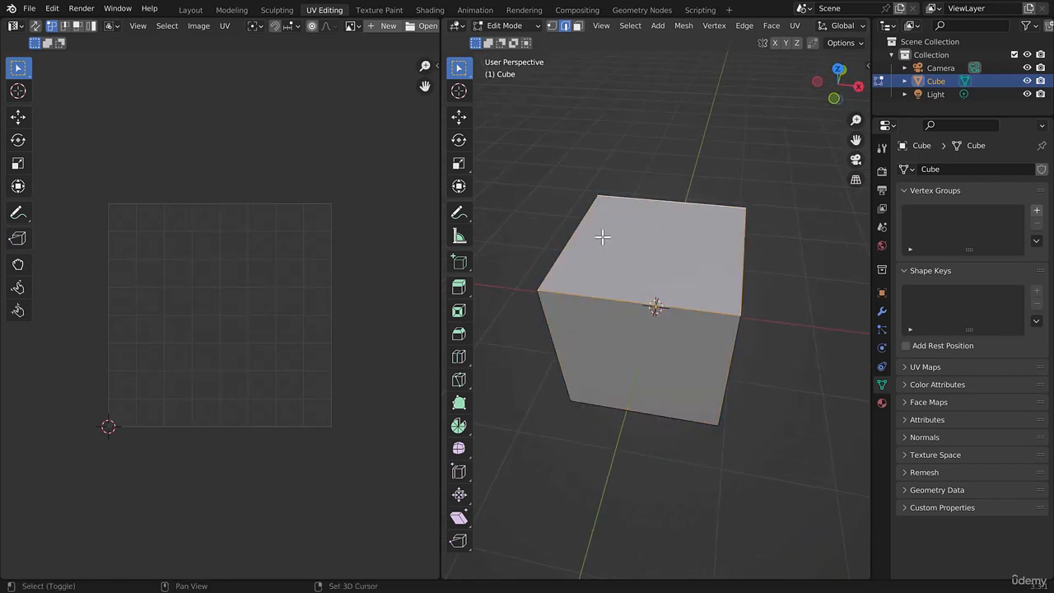
shift+click(568, 244)
middle_drag(596, 236, 694, 244)
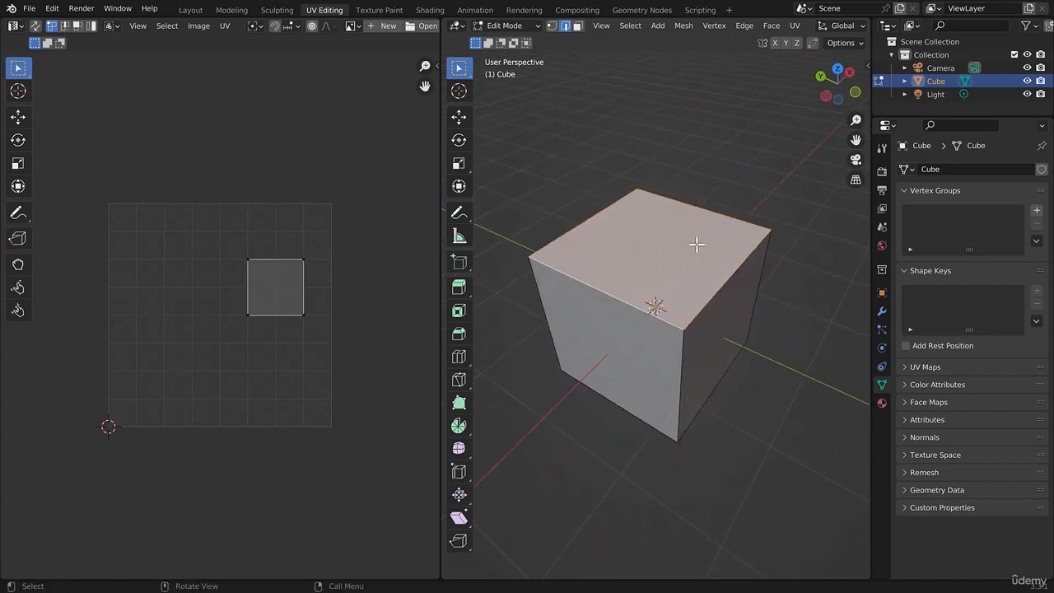
key(u)
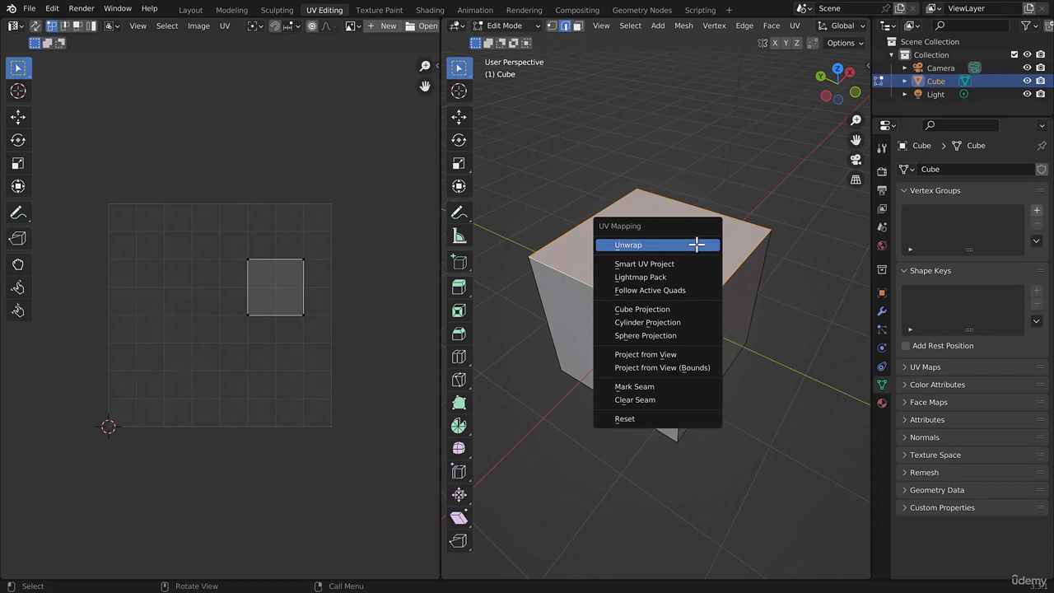
click(634, 387)
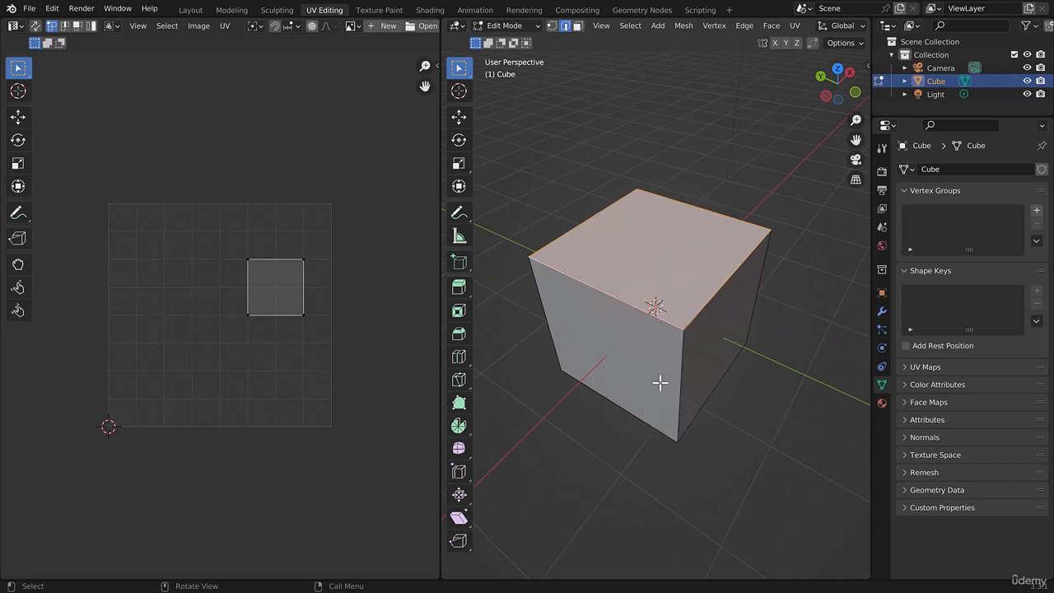
Unwrap the whole cube along the seams around its top face and inspect the resulting UV layout
key(alt+a)
middle_drag(581, 148, 621, 185)
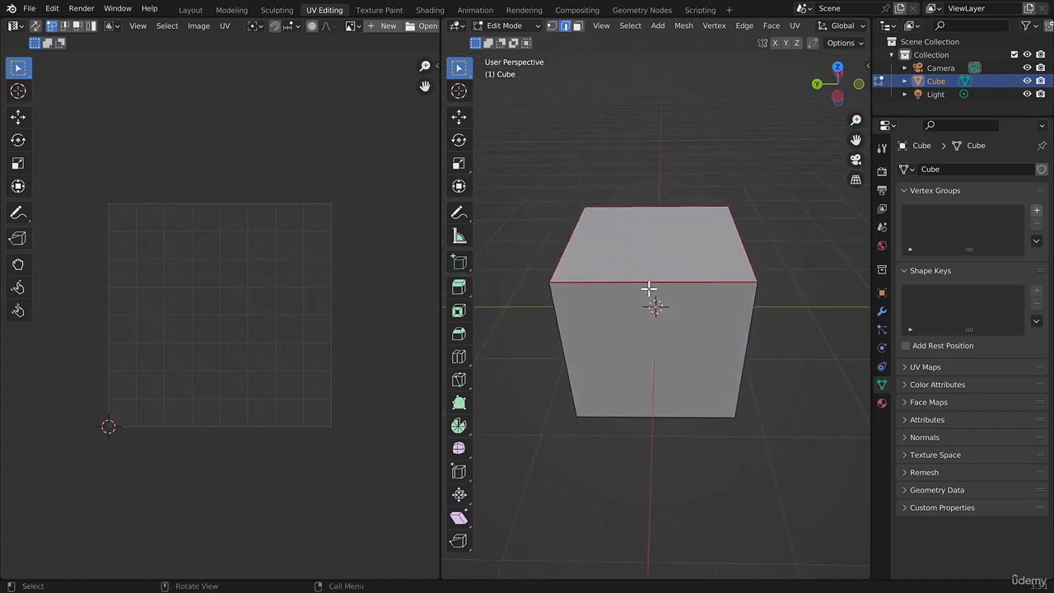
middle_drag(706, 228, 673, 258)
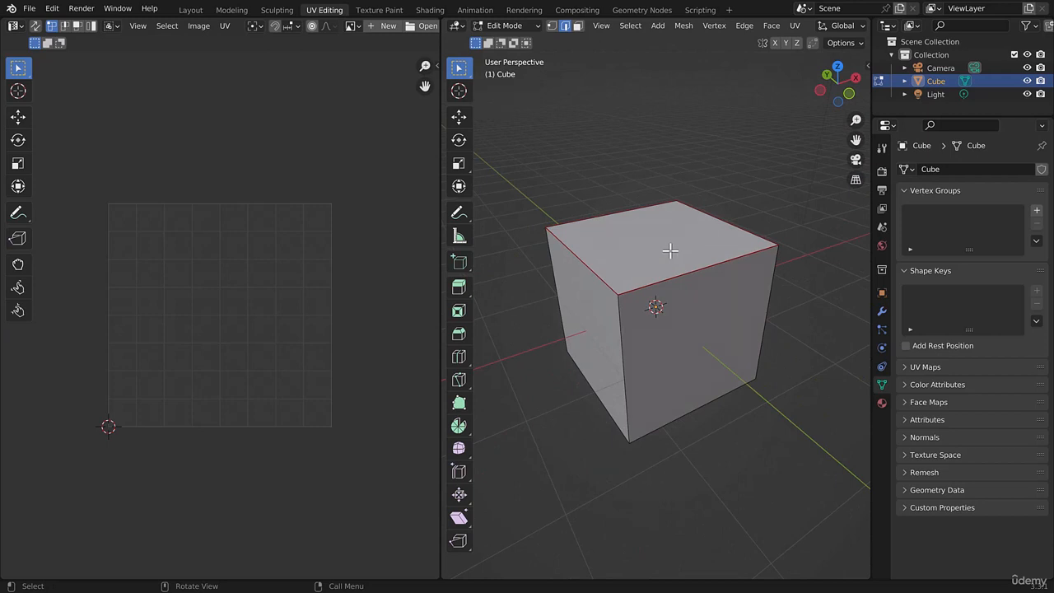
key(a)
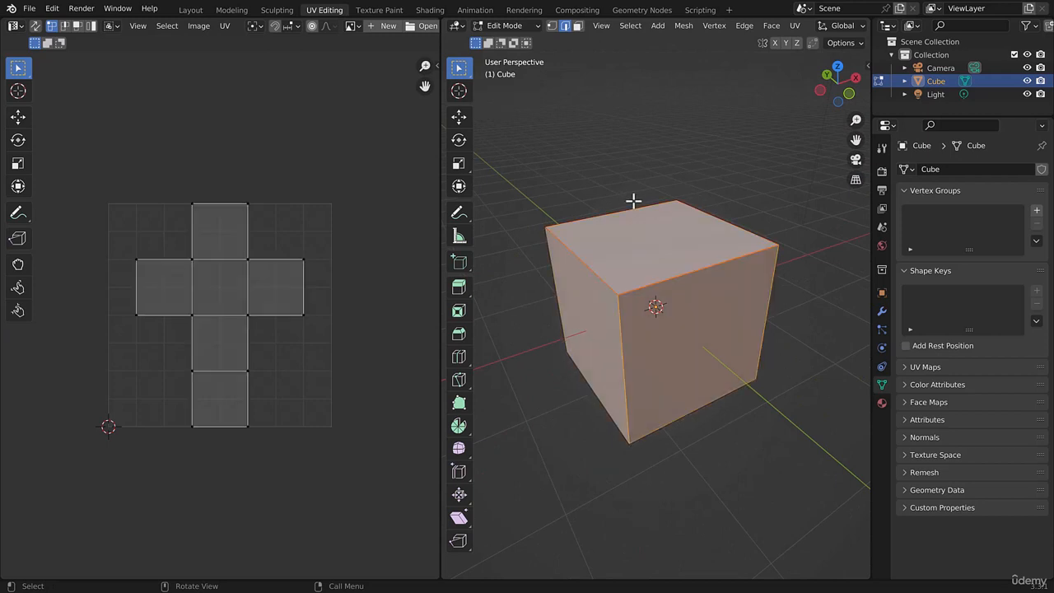
key(u)
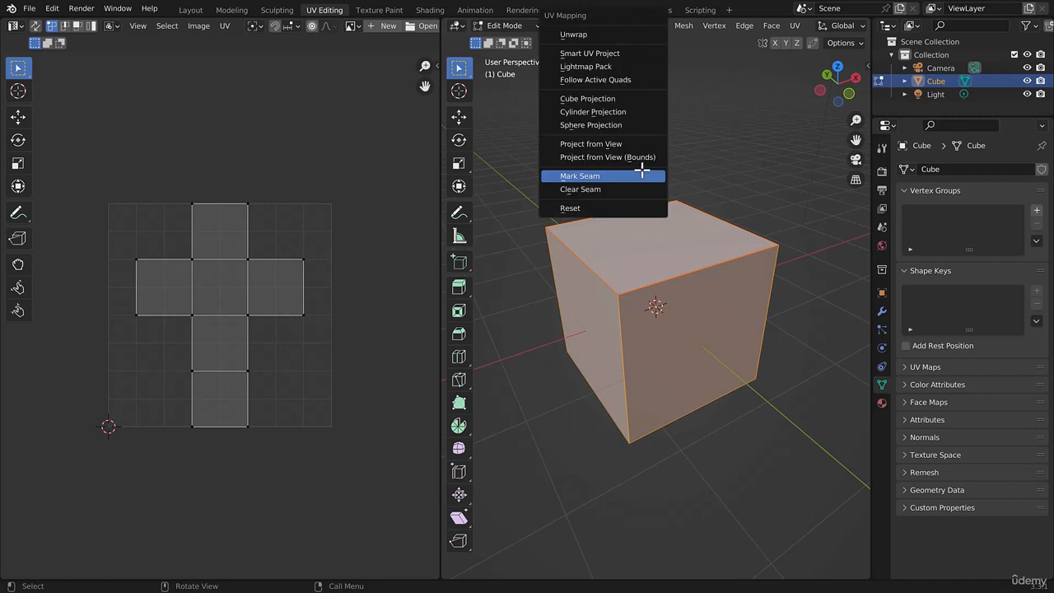
click(586, 38)
scroll(245, 346, up, 2)
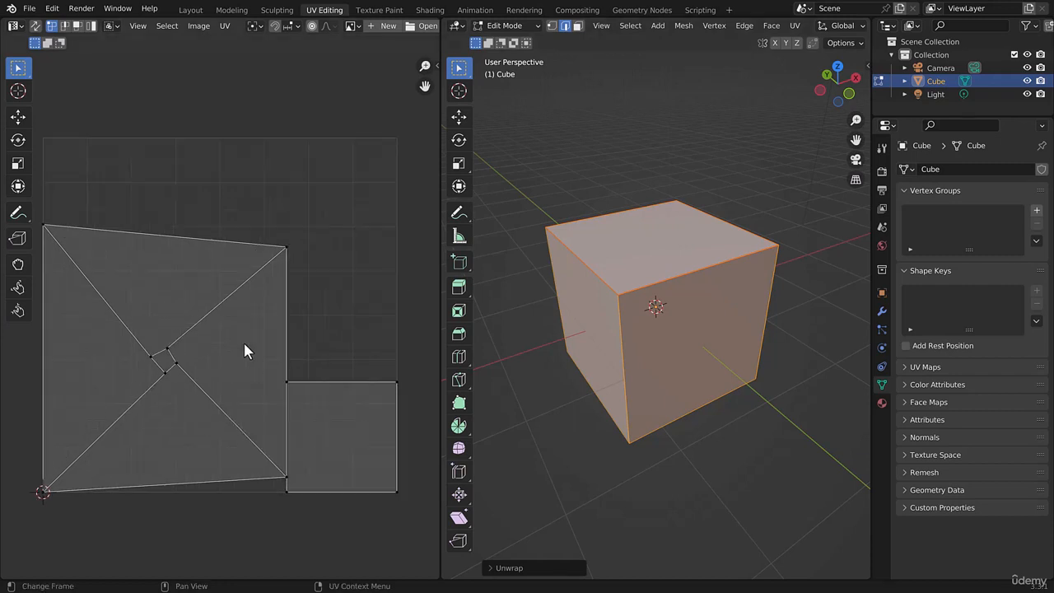
scroll(244, 347, down, 1)
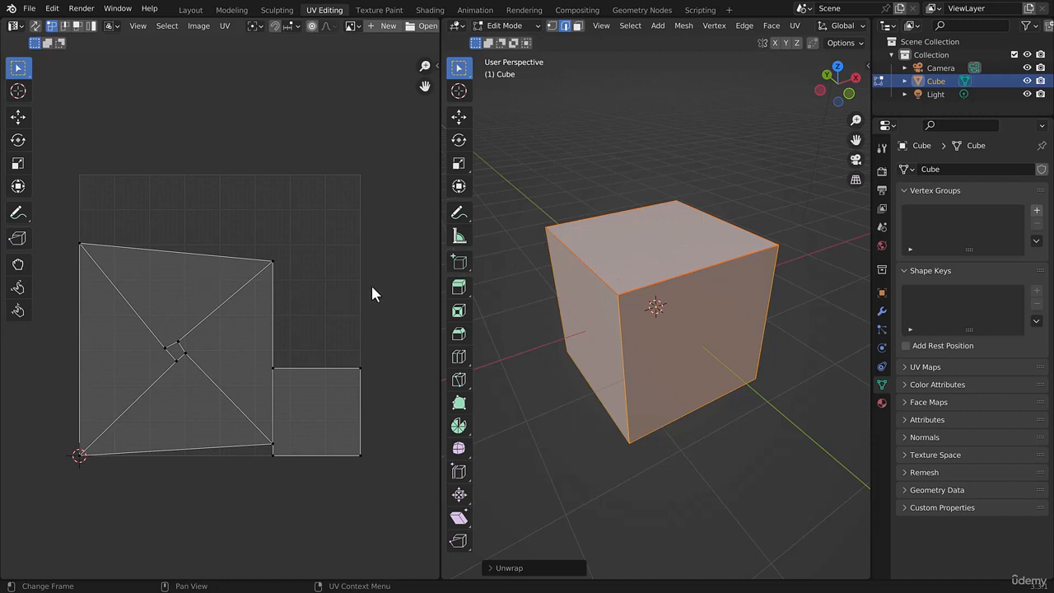
Mark one vertical corner edge and the four edges around the cube's bottom face as additional seams
middle_drag(589, 349, 652, 254)
key(alt+a)
middle_drag(665, 348, 650, 308)
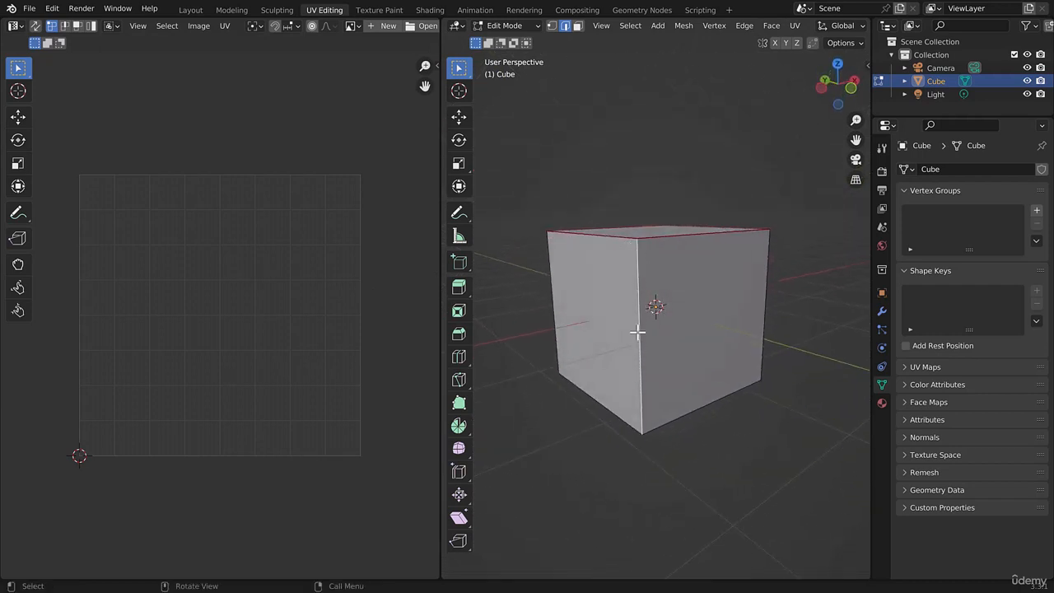
middle_drag(635, 367, 622, 369)
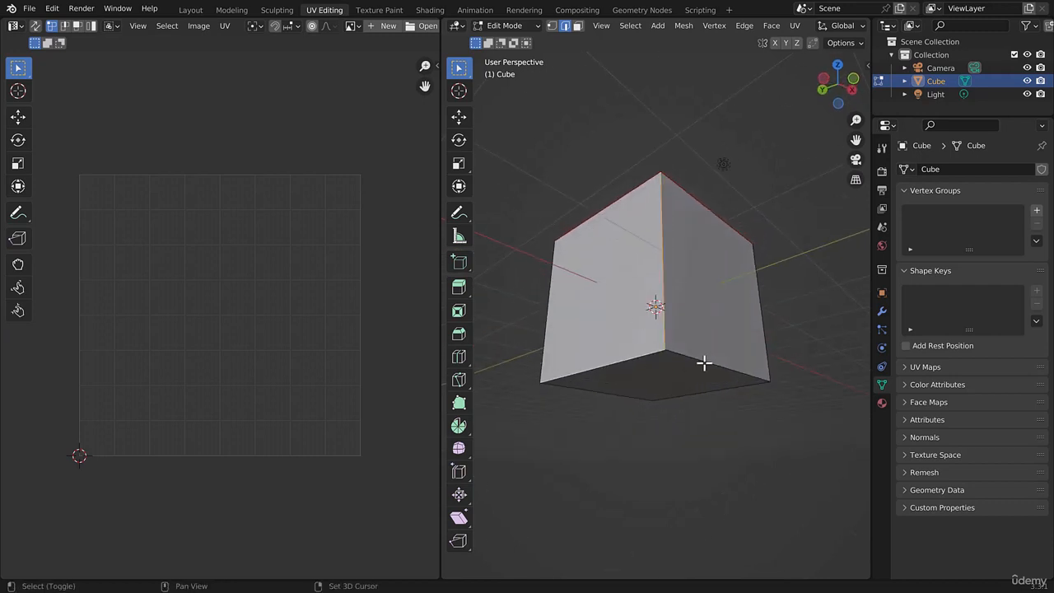
mouse_move(703, 362)
middle_down()
mouse_move(713, 326)
mouse_move(706, 355)
middle_up()
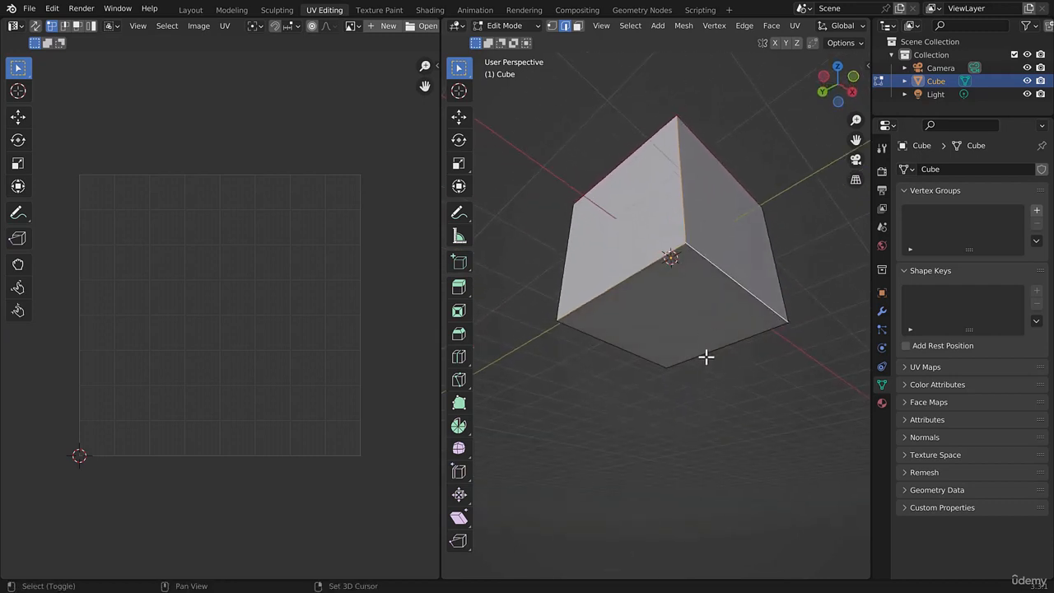
click(631, 355)
middle_drag(631, 354, 623, 402)
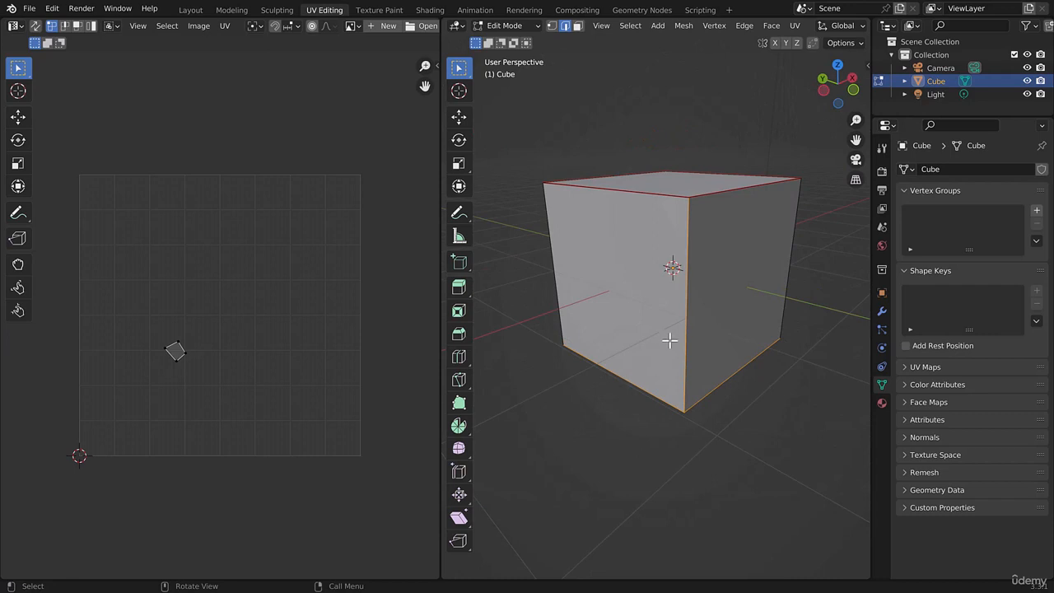
key(u)
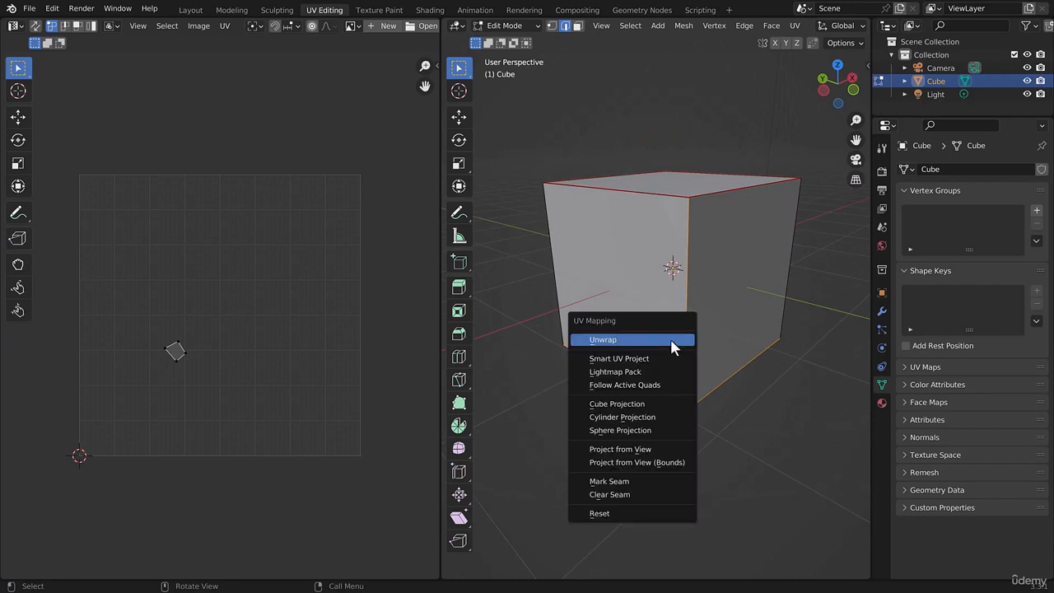
click(626, 478)
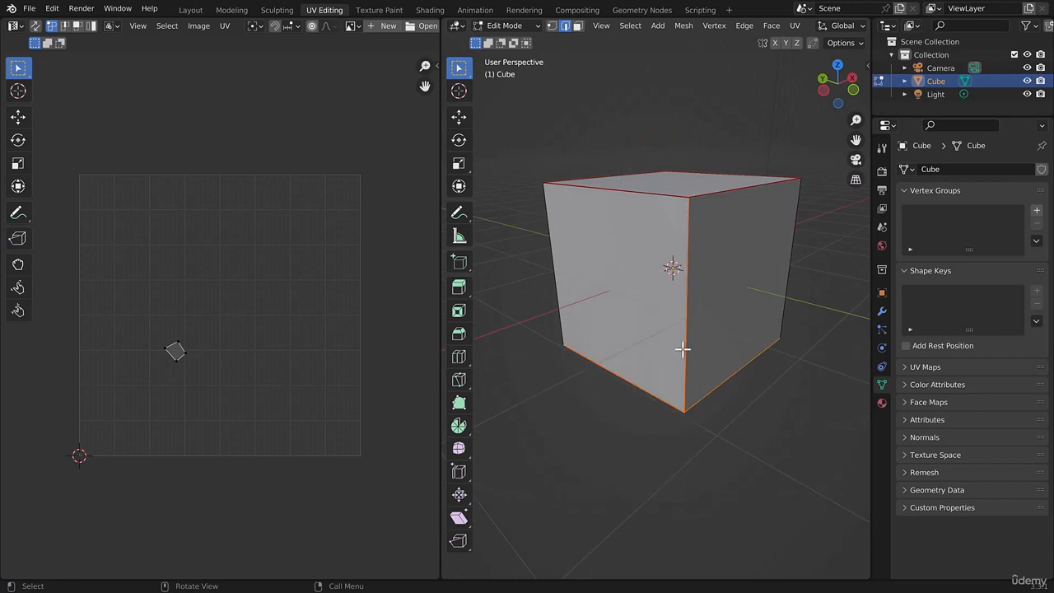
Unwrap the fully selected cube again using the top, bottom and vertical seams
key(a)
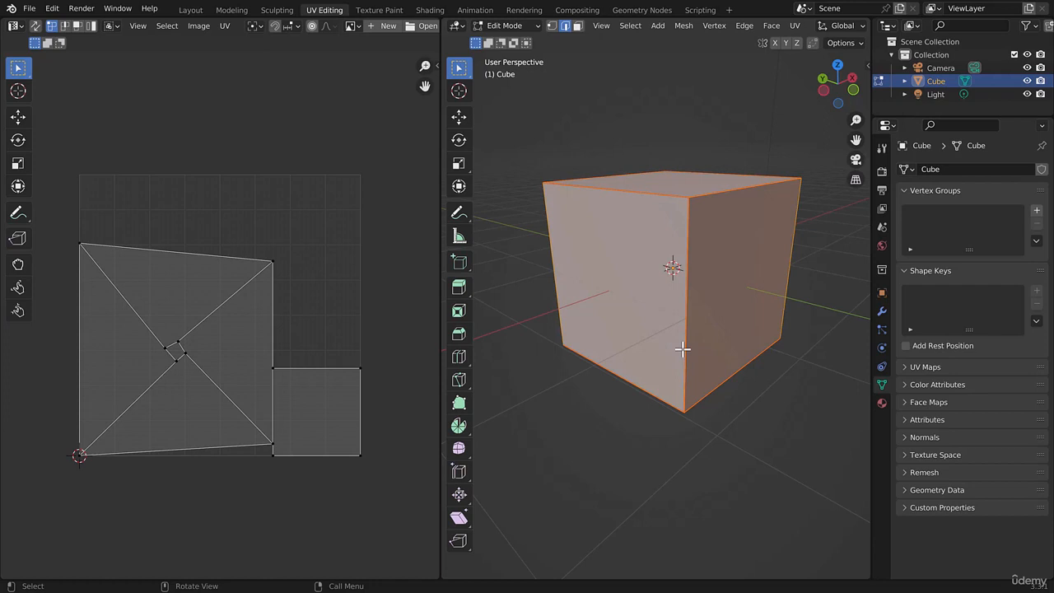
key(u)
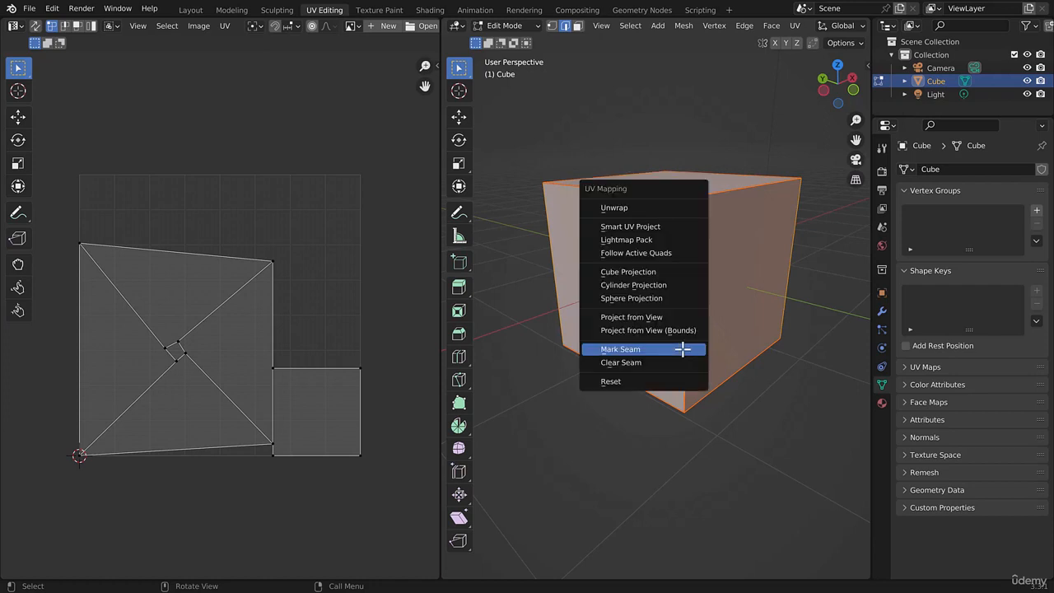
click(633, 208)
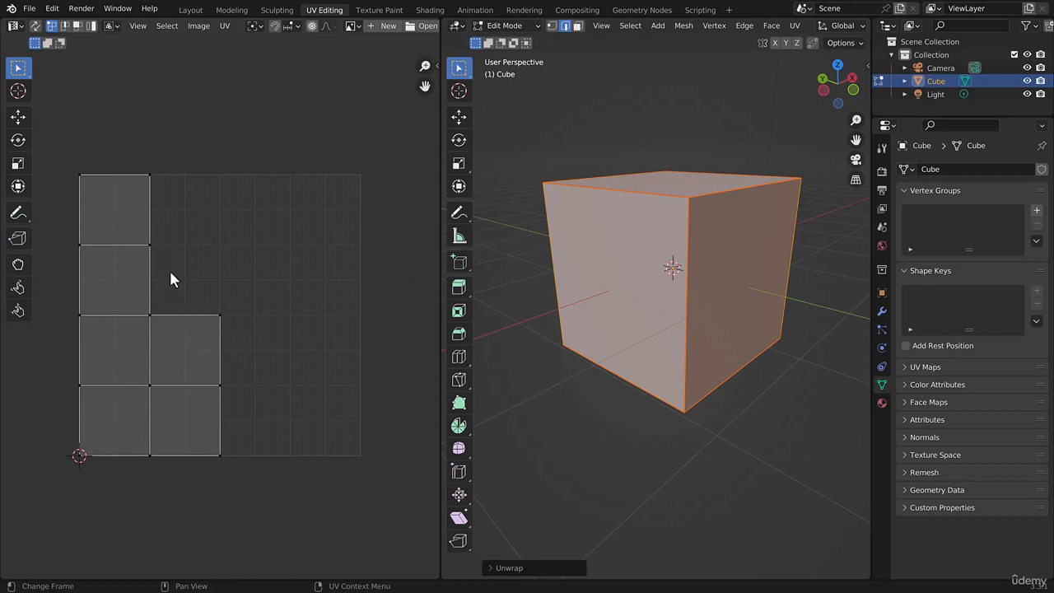
middle_drag(601, 236, 675, 193)
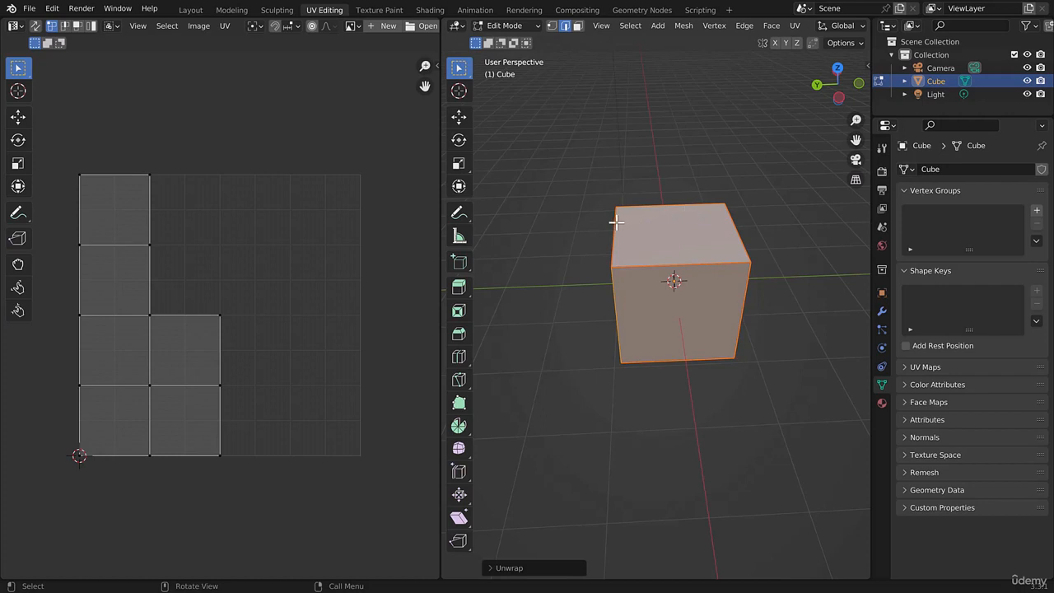
middle_drag(657, 258, 689, 214)
scroll(663, 259, up, 3)
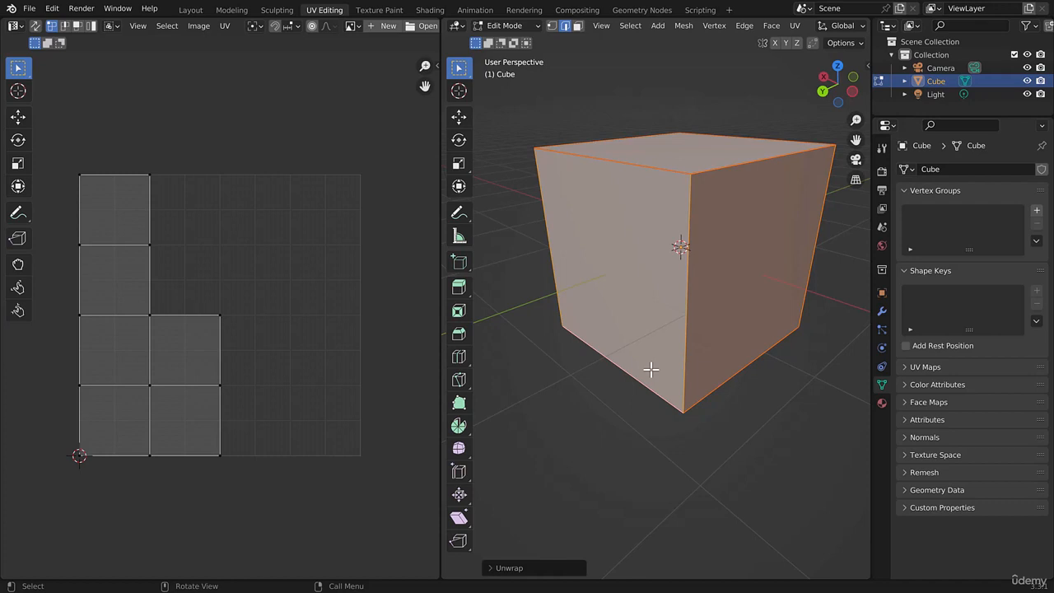
Reset the UV mapping of all the cube's faces
key(u)
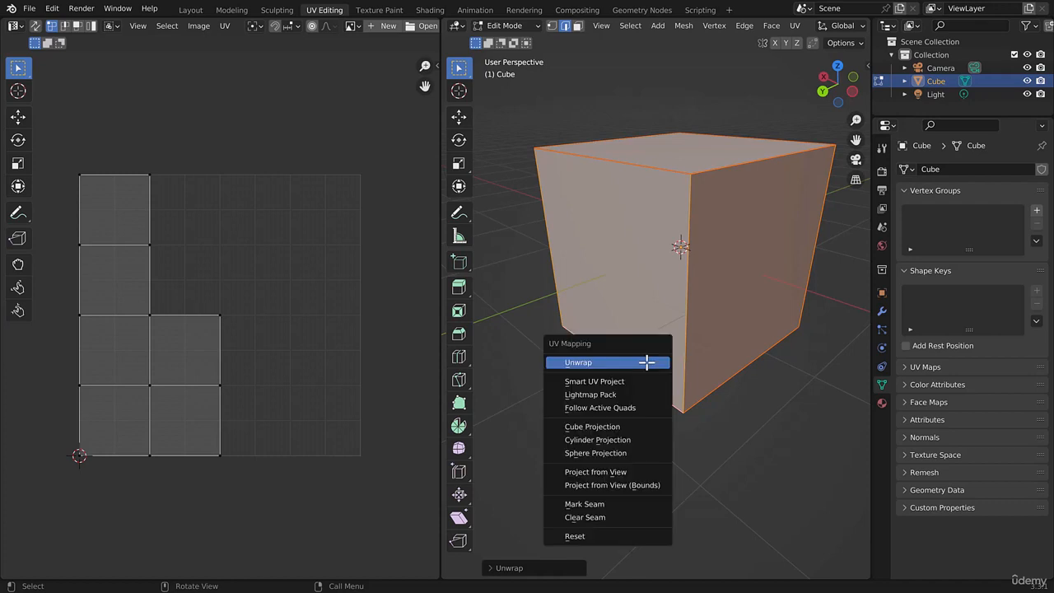
click(598, 536)
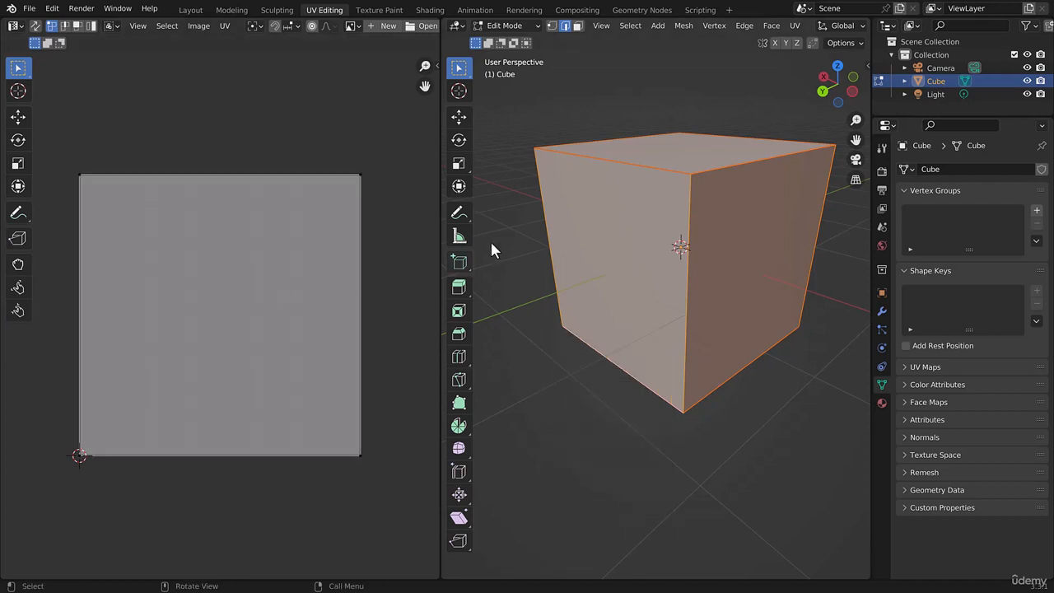
middle_drag(492, 249, 564, 243)
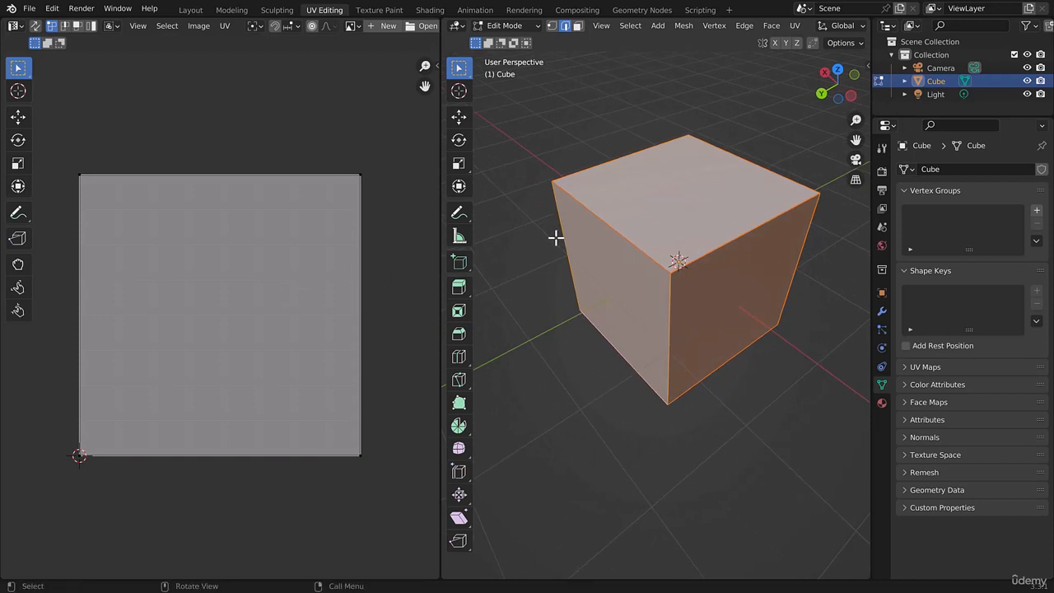
middle_drag(560, 236, 568, 218)
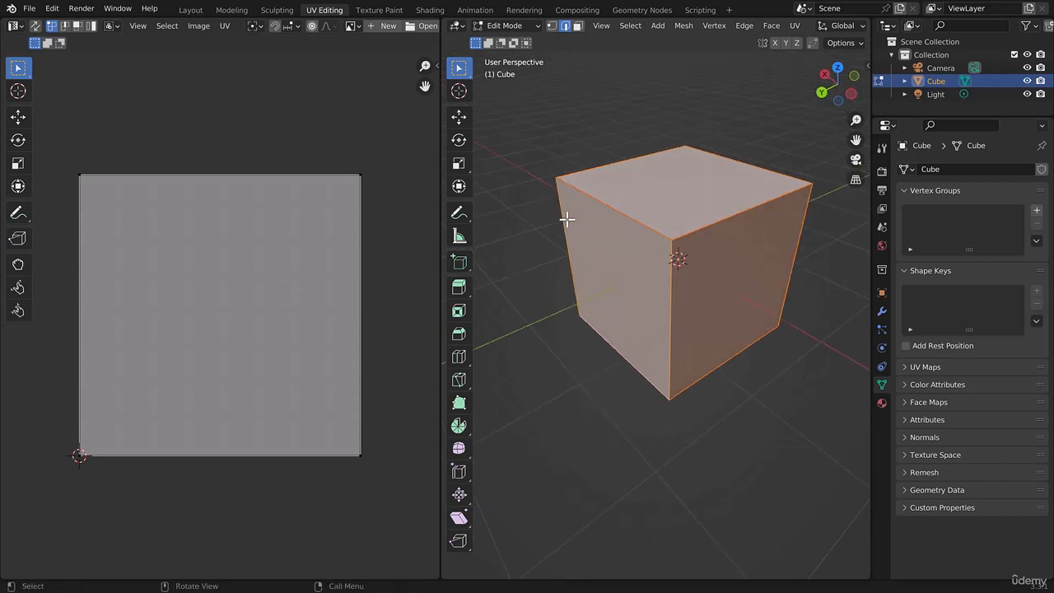
key(u)
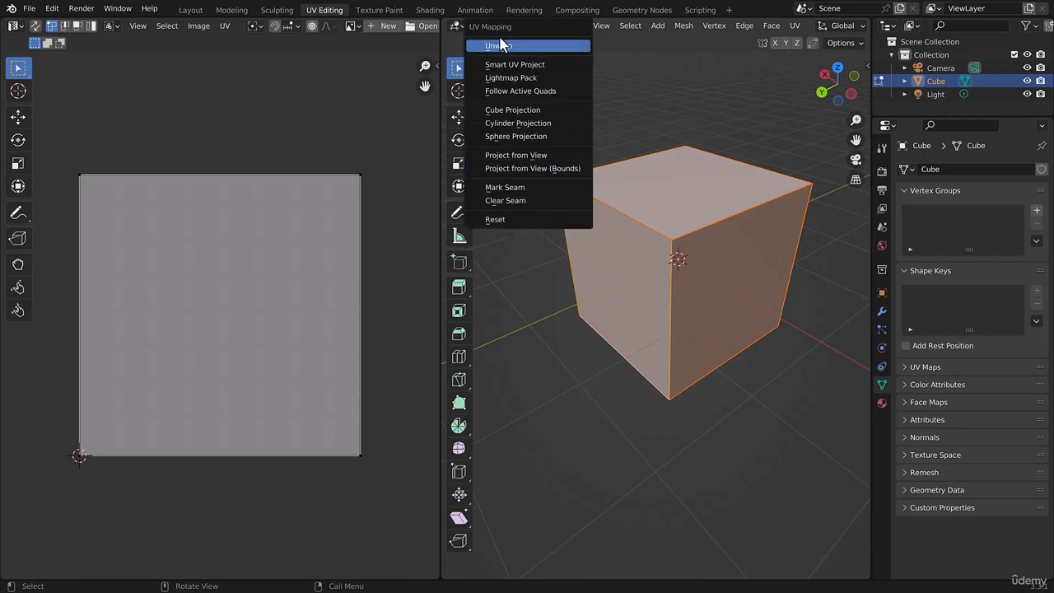
click(494, 219)
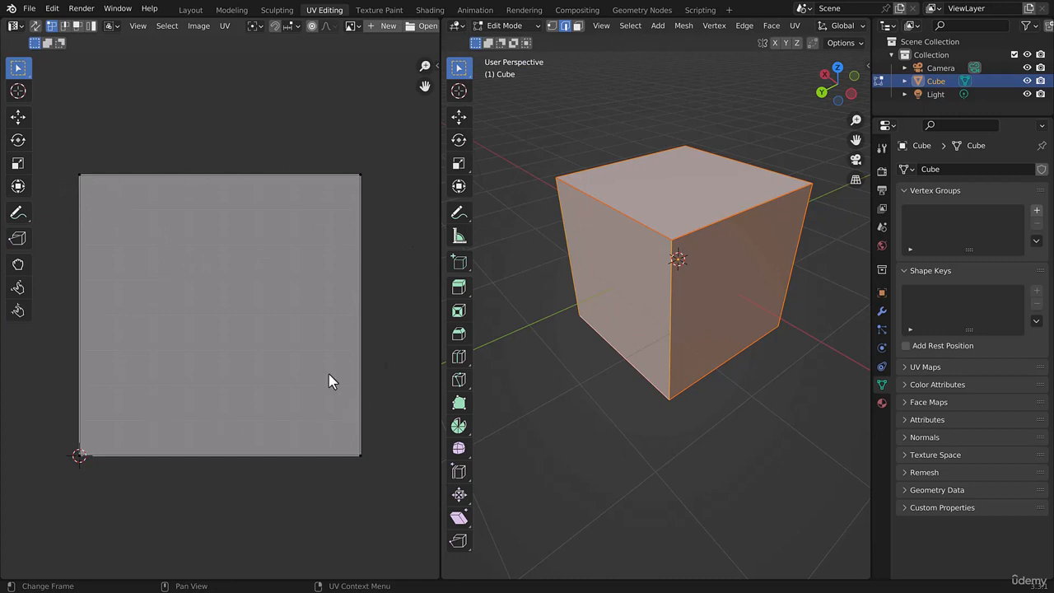
Undo the UV resets, unwraps and seam marks back to the cube's original cross-shaped UV layout
key(ctrl+z)
key(ctrl+z)
key(ctrl+z)
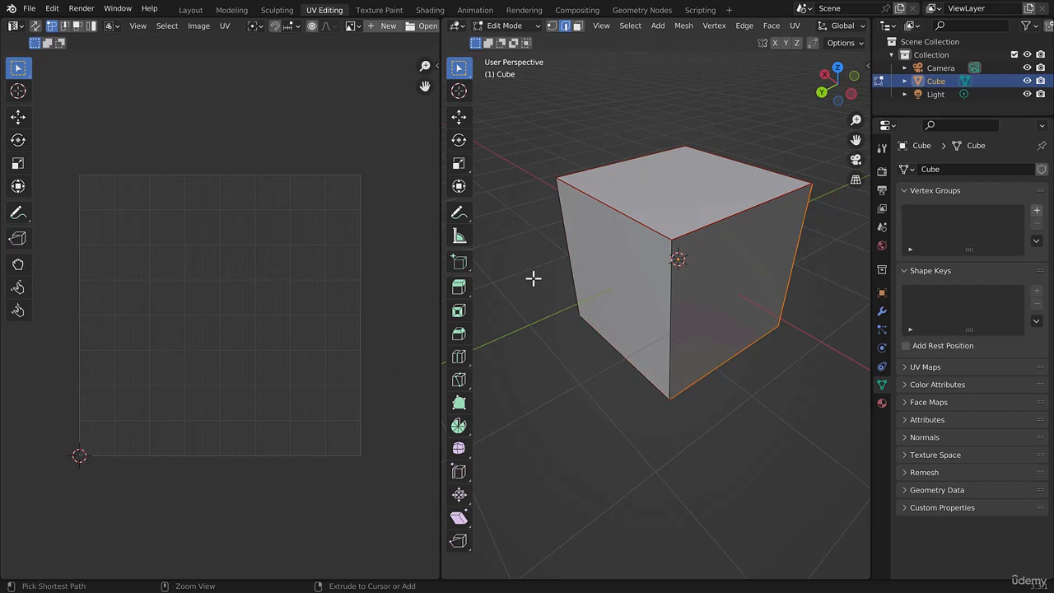
key(ctrl+shift+z)
key(ctrl+shift+z)
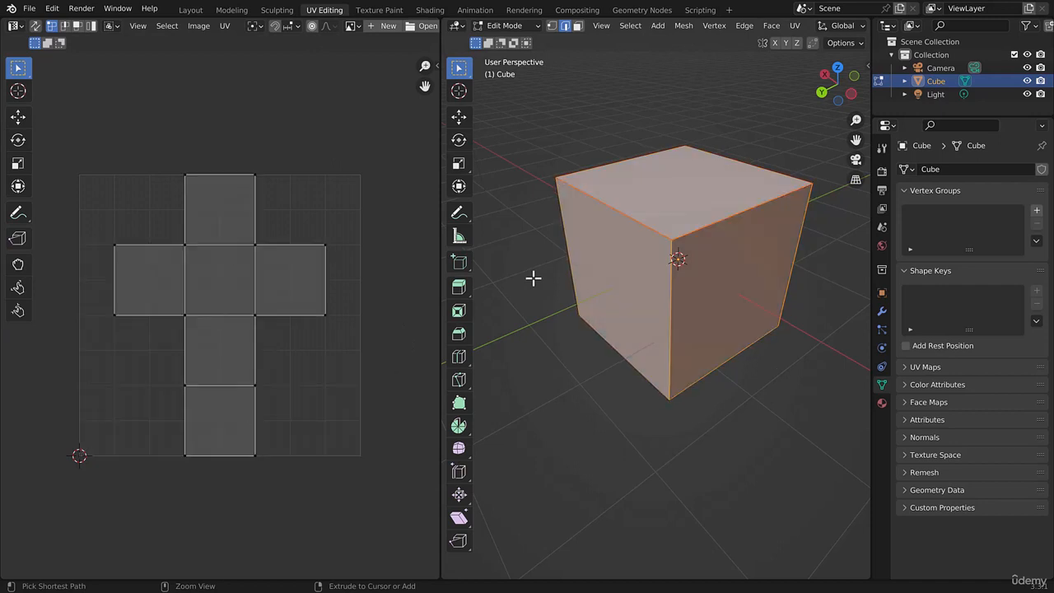
key(ctrl+shift+z)
key(ctrl+shift+z)
key(ctrl+shift+z)
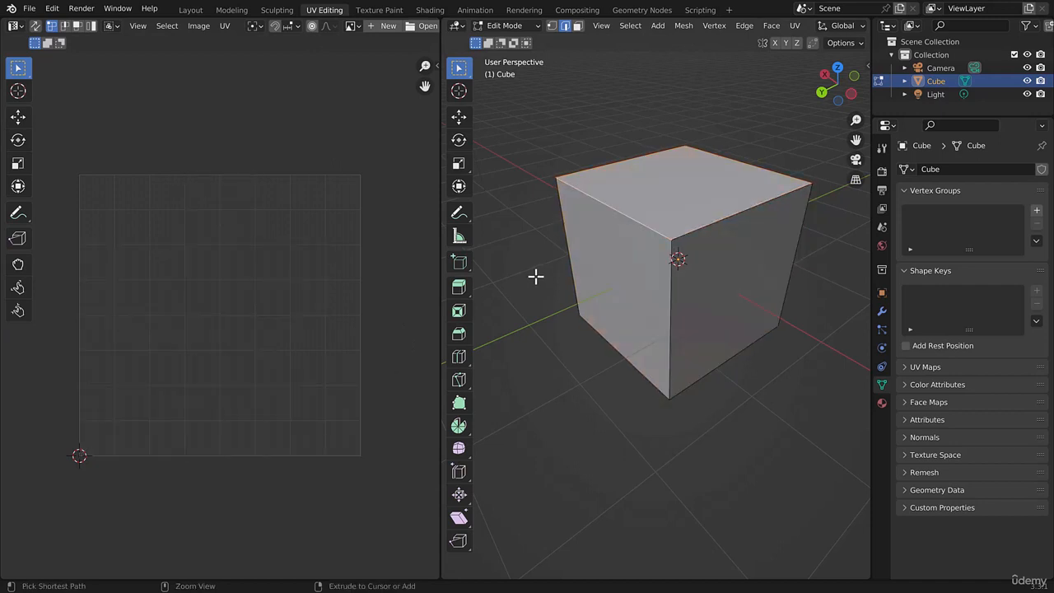
key(ctrl+shift+z)
key(ctrl+shift+z)
key(ctrl+shift+z)
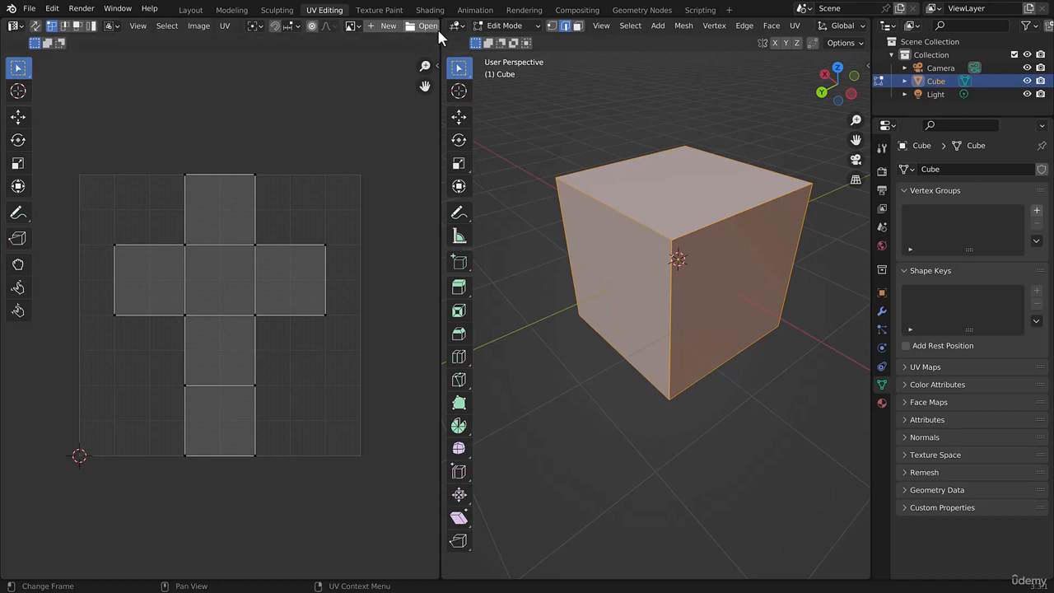
Widen the UV editor and load TexturesCom_MarbleBase0004_1_seamless_S.png from Downloads behind the cube's UV layout
drag(442, 33, 494, 36)
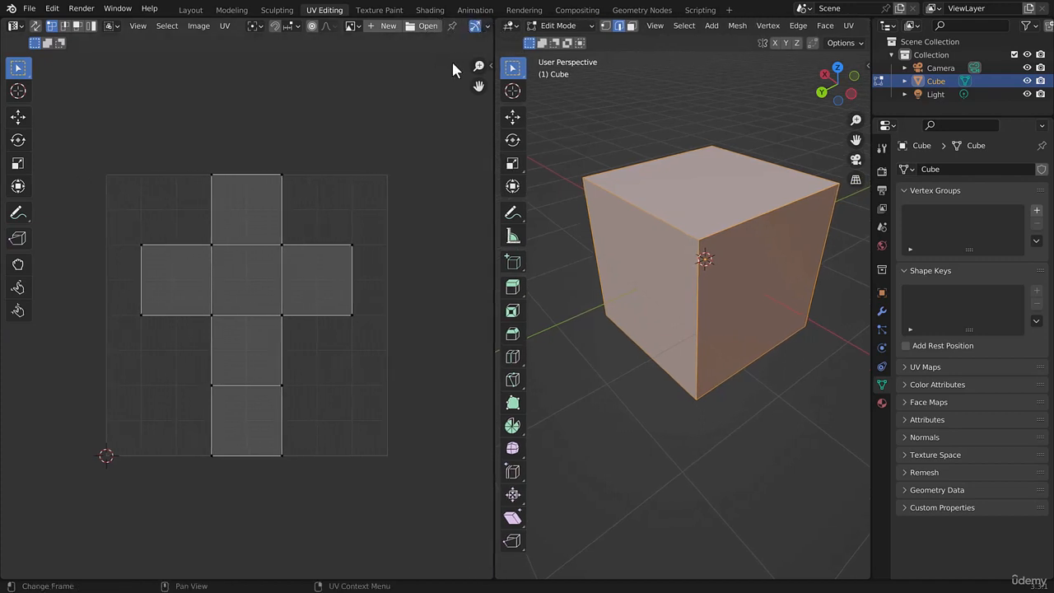
click(424, 27)
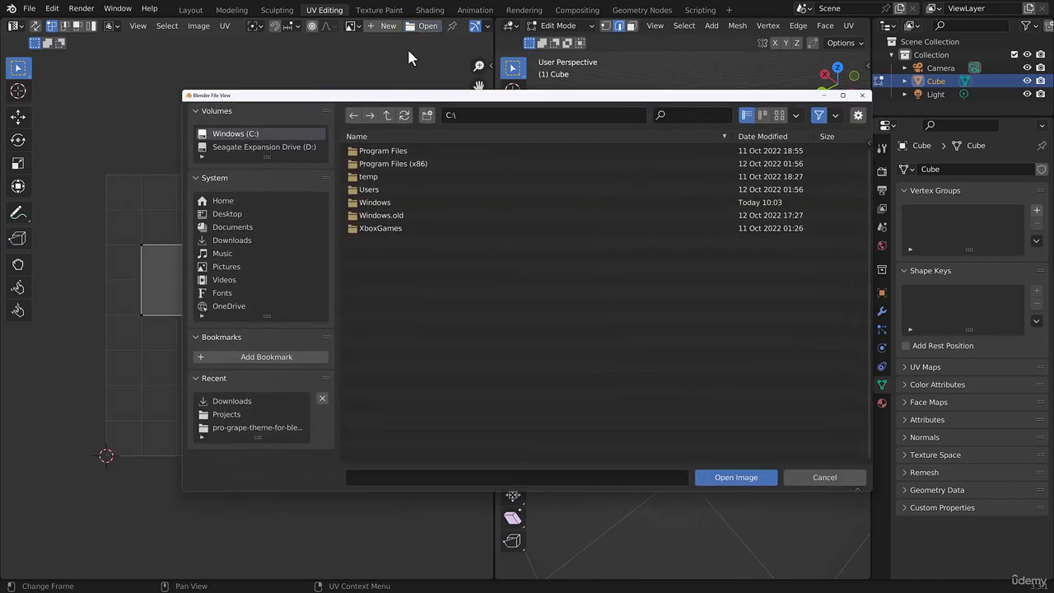
click(232, 242)
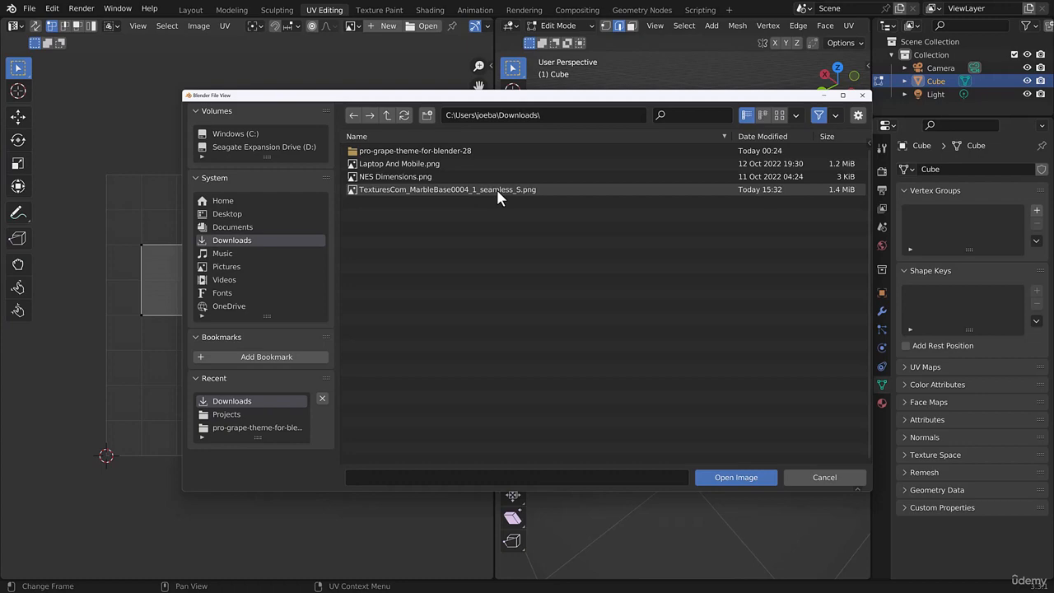
click(428, 190)
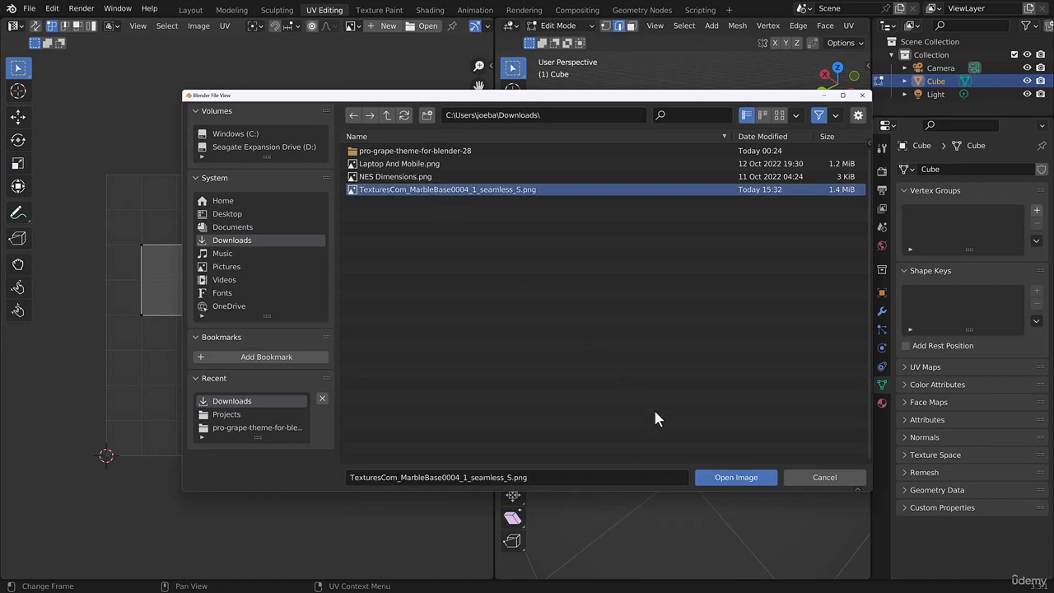
click(733, 478)
key(Home)
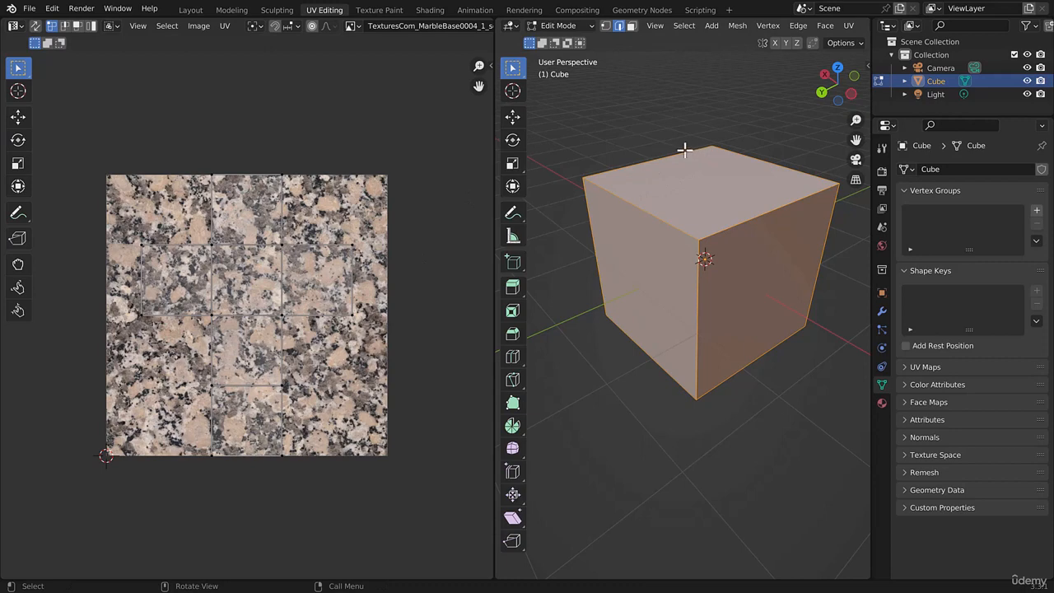
In the Shading workspace, shift the Principled BSDF node toward the Material Output and add an Image Texture node before it
click(430, 10)
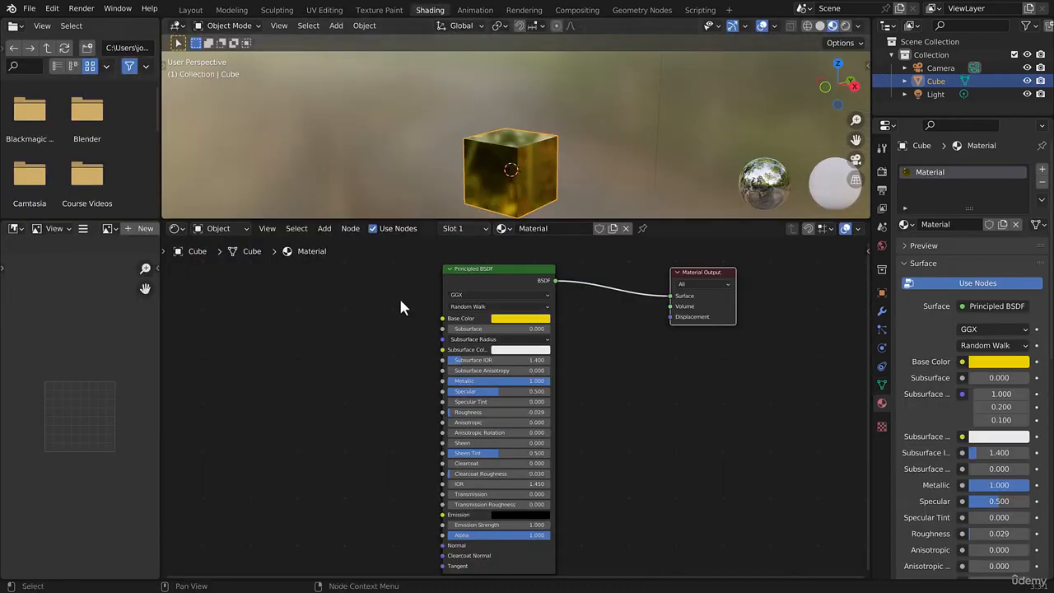
drag(478, 280, 512, 269)
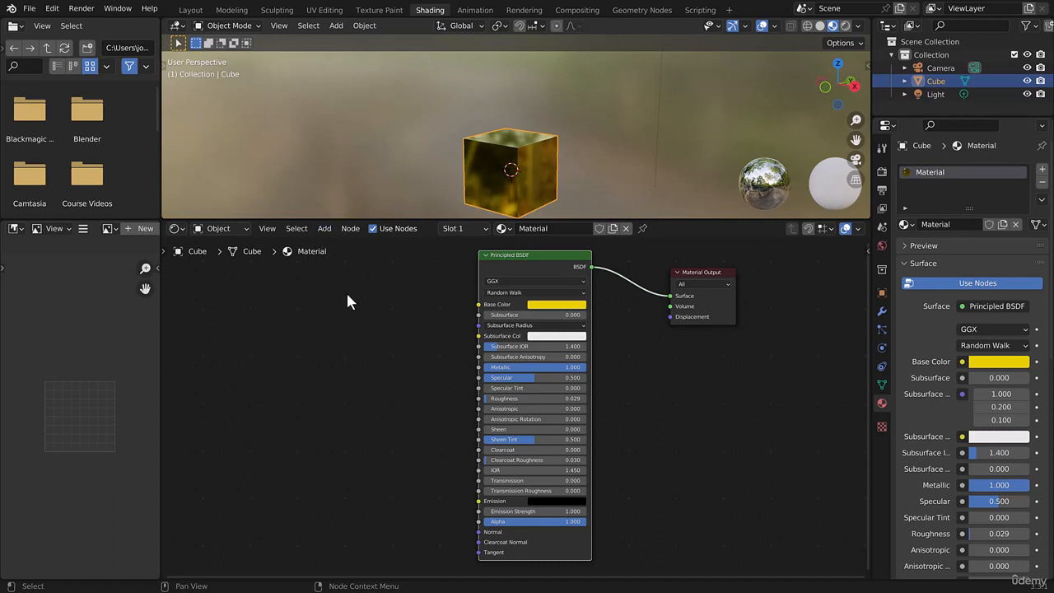
key(shift+a)
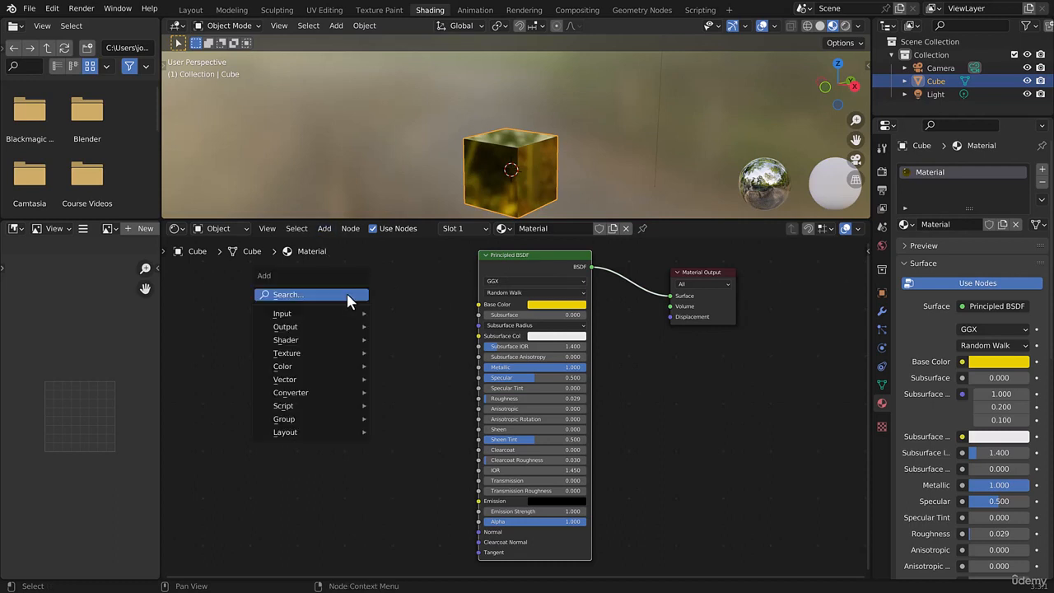
mouse_move(317, 351)
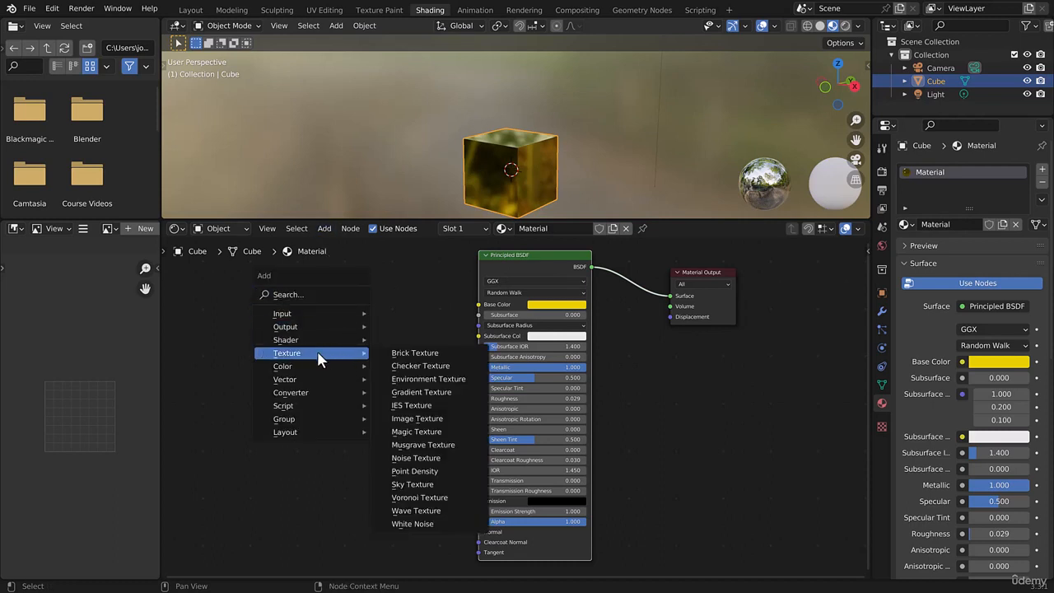
click(420, 430)
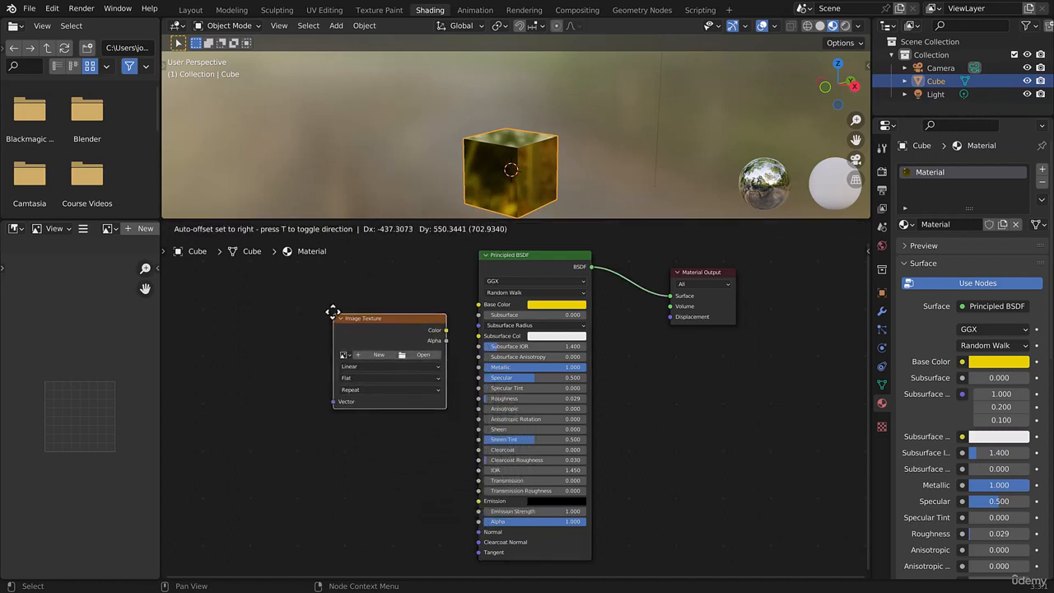
click(346, 288)
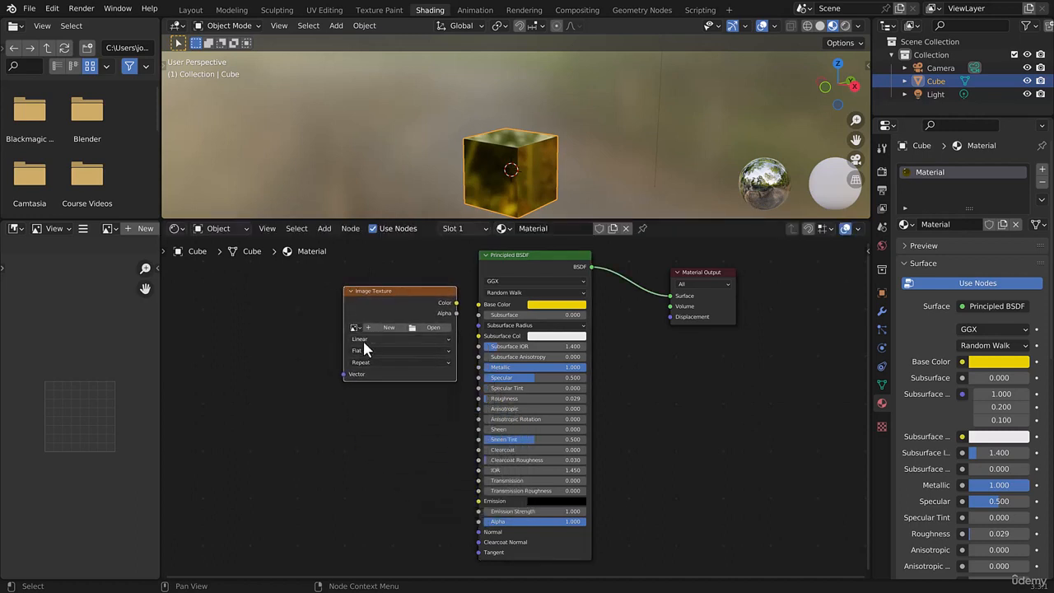
Connect the Image Texture's Color output to the Principled BSDF's Base Color and check the cube
scroll(366, 349, up, 2)
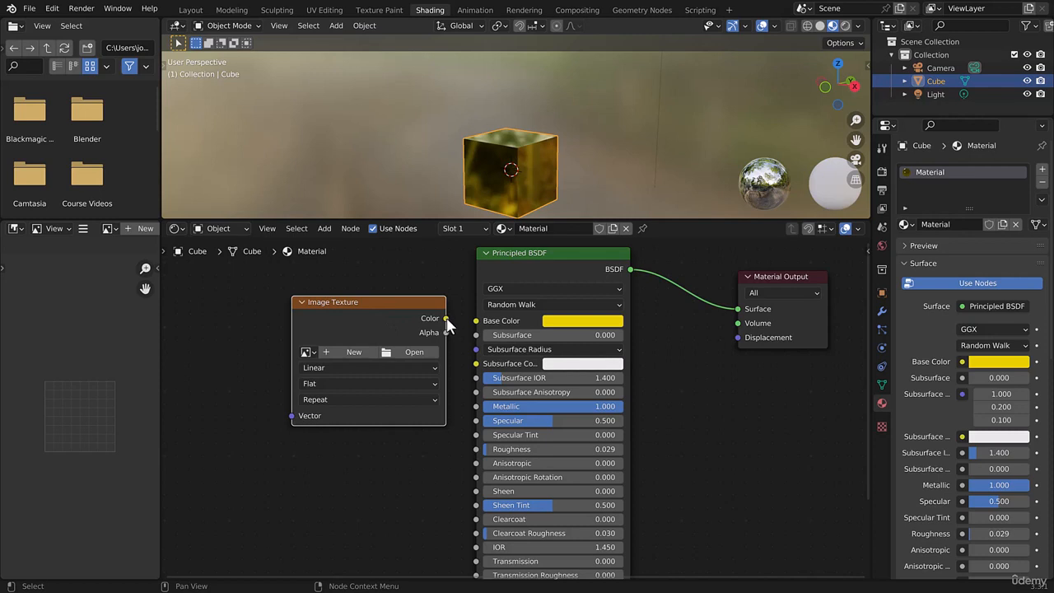
drag(446, 319, 476, 321)
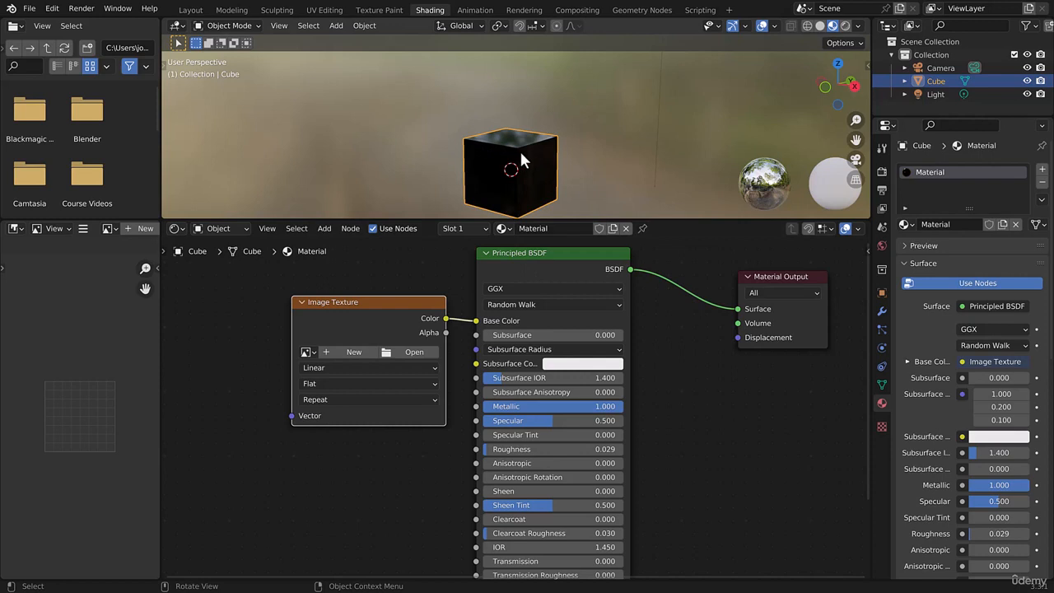
mouse_move(505, 160)
middle_down()
mouse_move(493, 177)
mouse_move(439, 189)
mouse_move(521, 157)
middle_up()
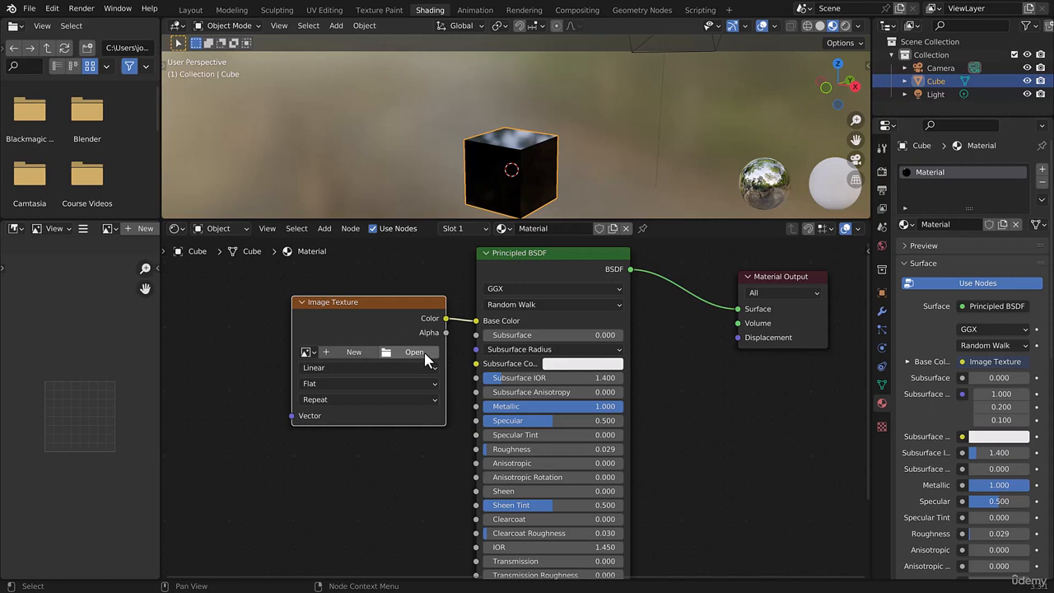
Assign the already loaded marble image to the Image Texture node, nudge the node away from the Principled BSDF and inspect the cube
click(307, 354)
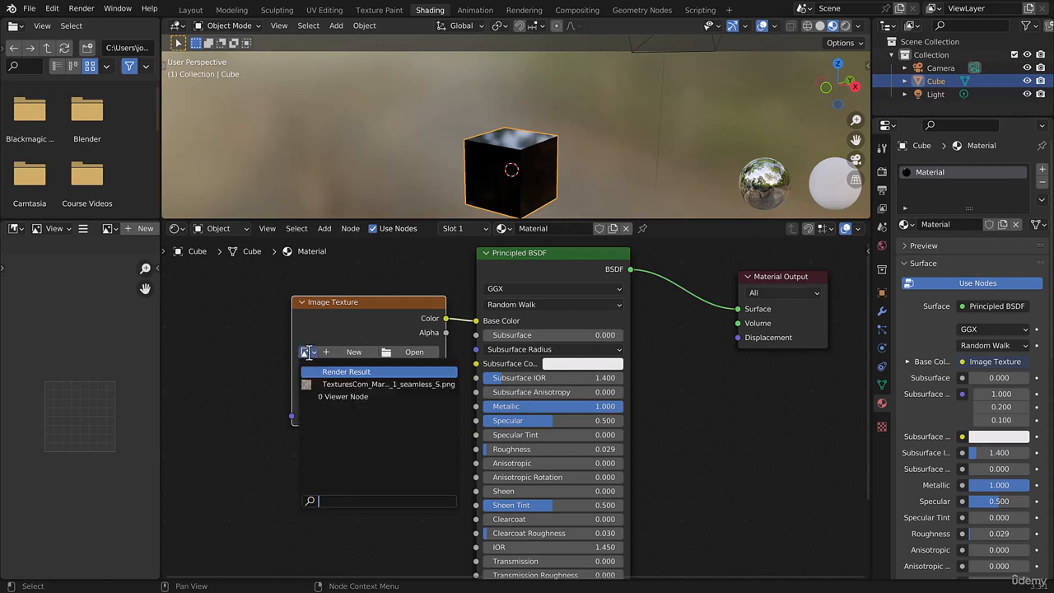
click(369, 384)
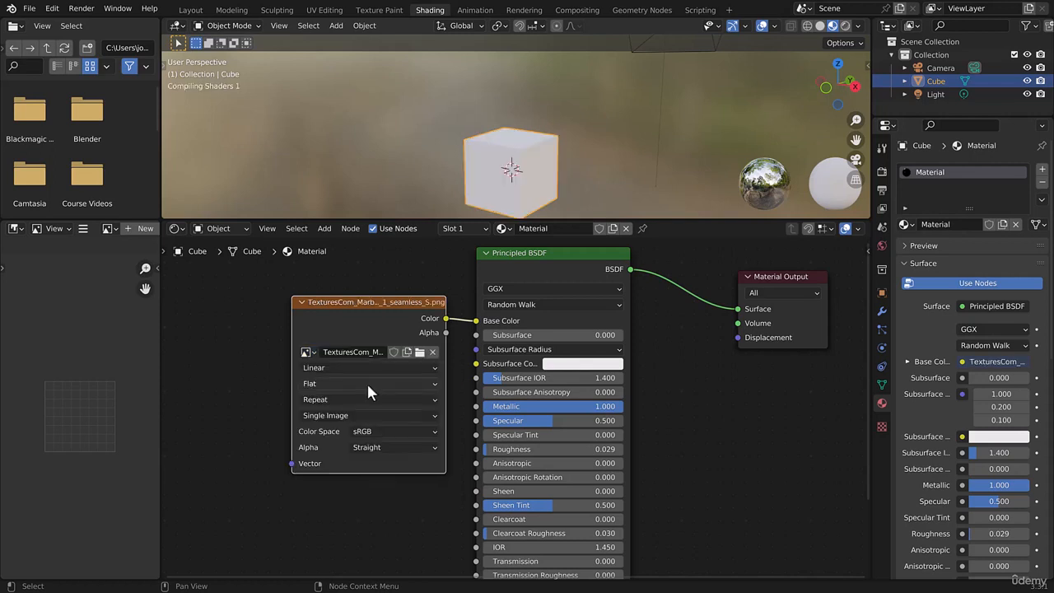
middle_drag(475, 140, 376, 149)
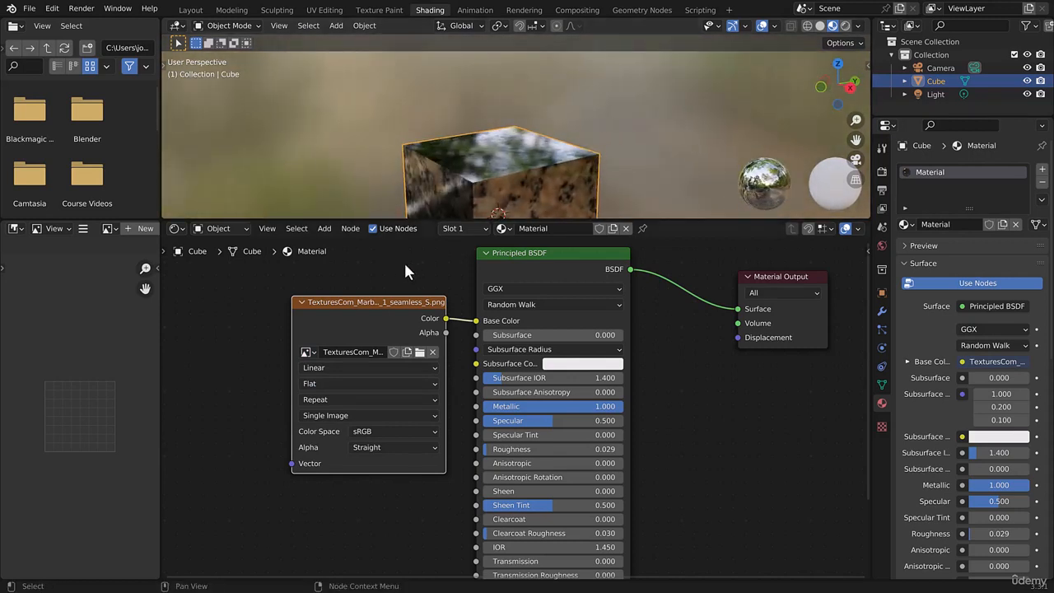
drag(363, 322, 351, 322)
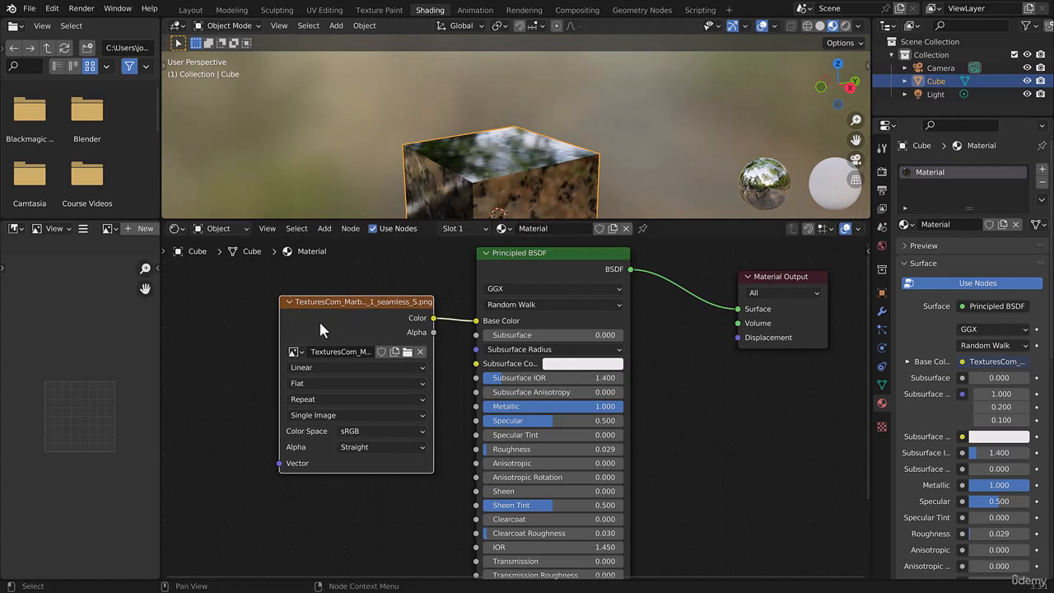
middle_drag(436, 165, 414, 190)
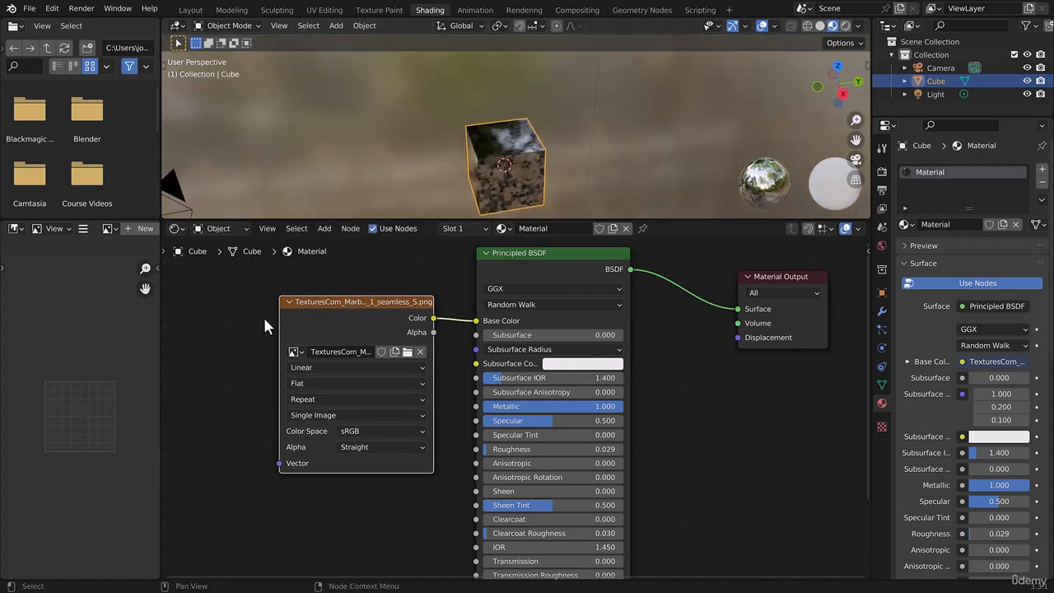
Add a Texture Coordinate node to the left of the marble Image Texture node
middle_drag(265, 325, 334, 383)
key(shift+a)
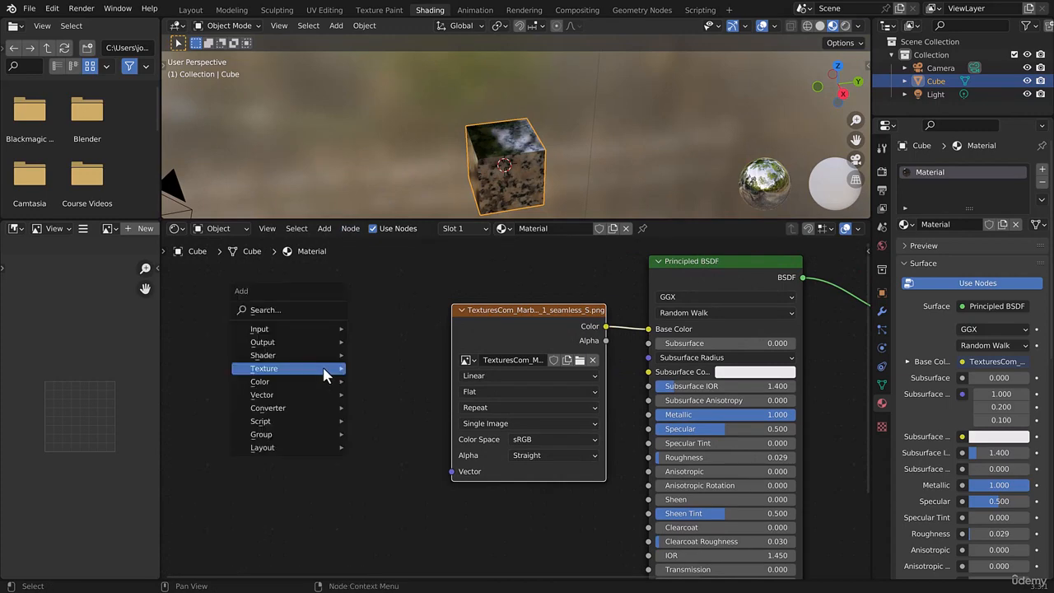
mouse_move(323, 369)
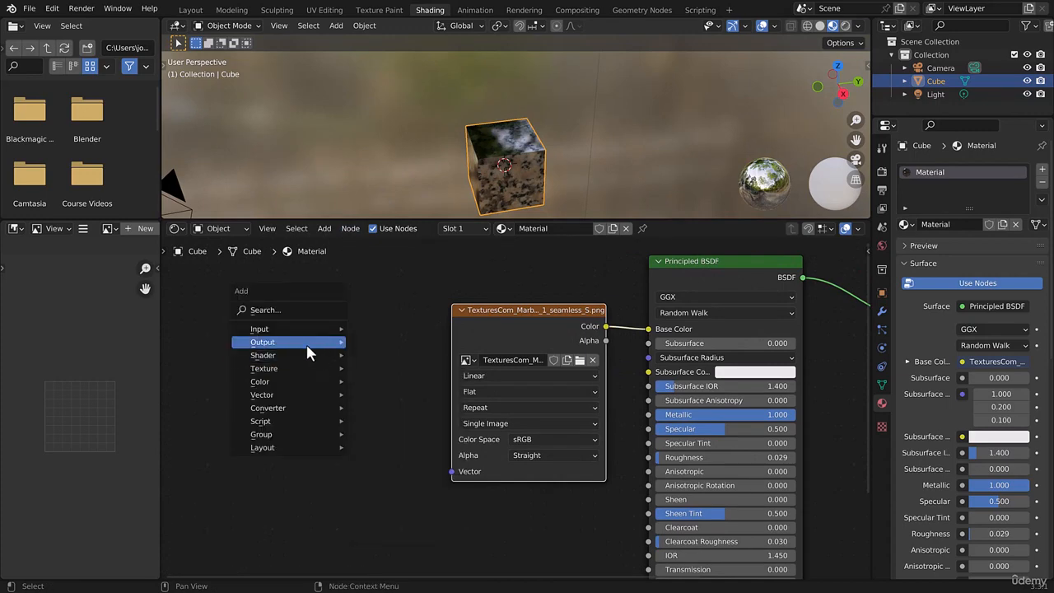
mouse_move(267, 333)
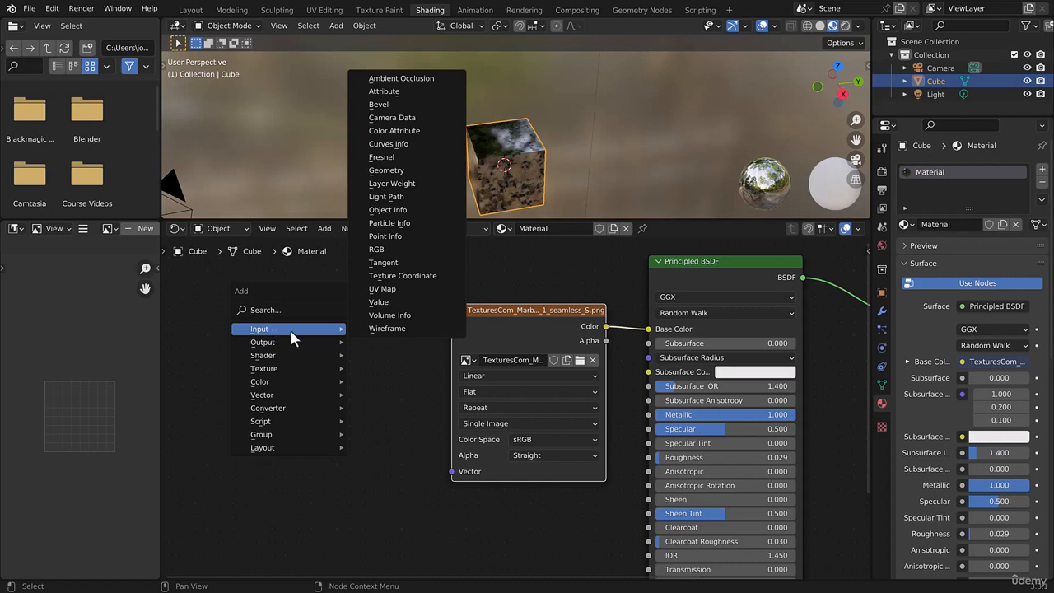
click(404, 276)
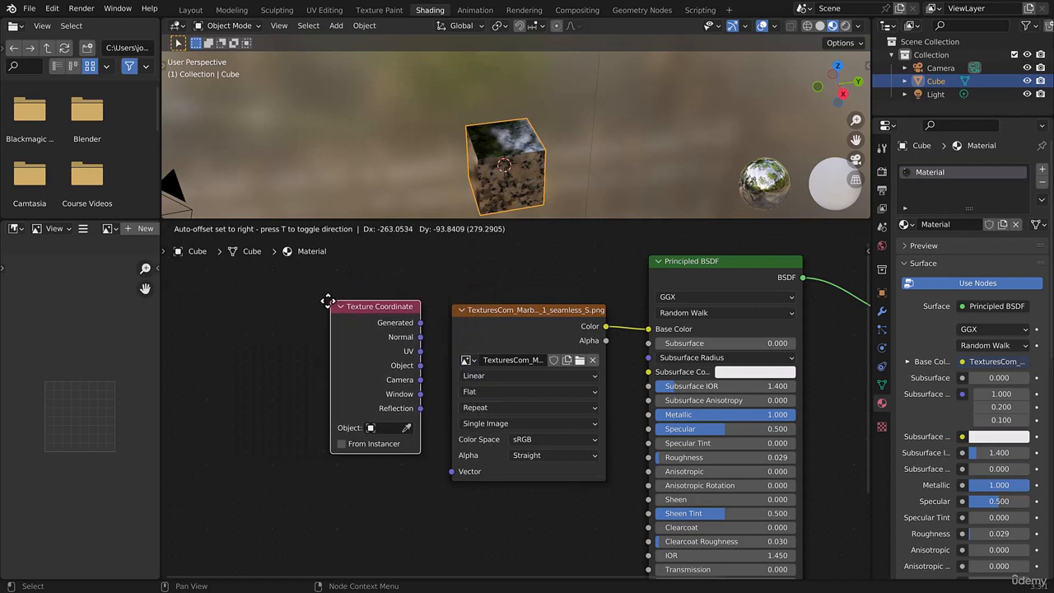
click(239, 336)
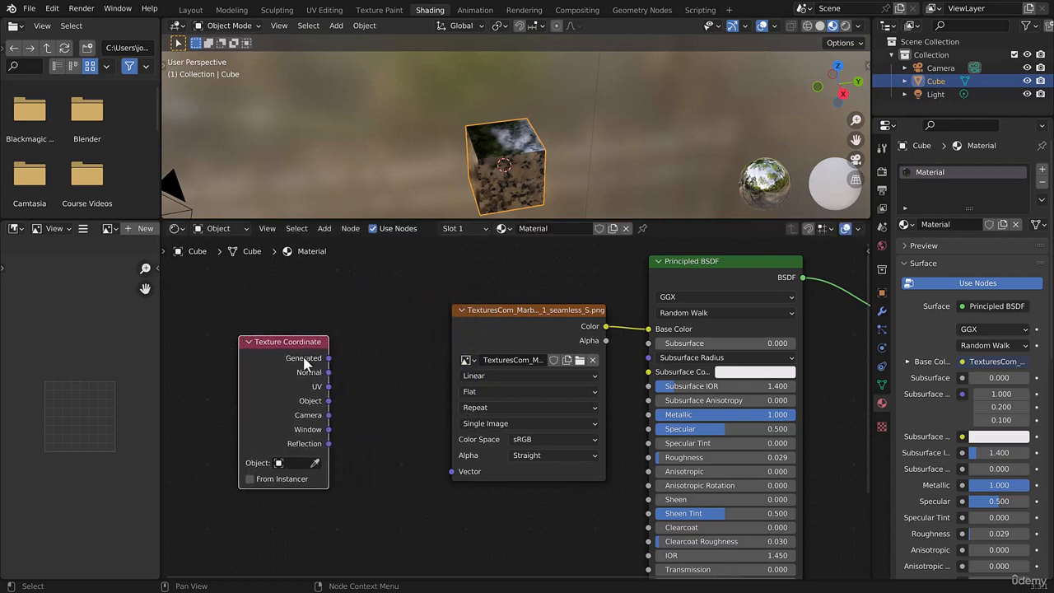
Connect the Texture Coordinate's UV output to the marble Image Texture's Vector input
scroll(322, 354, up, 2)
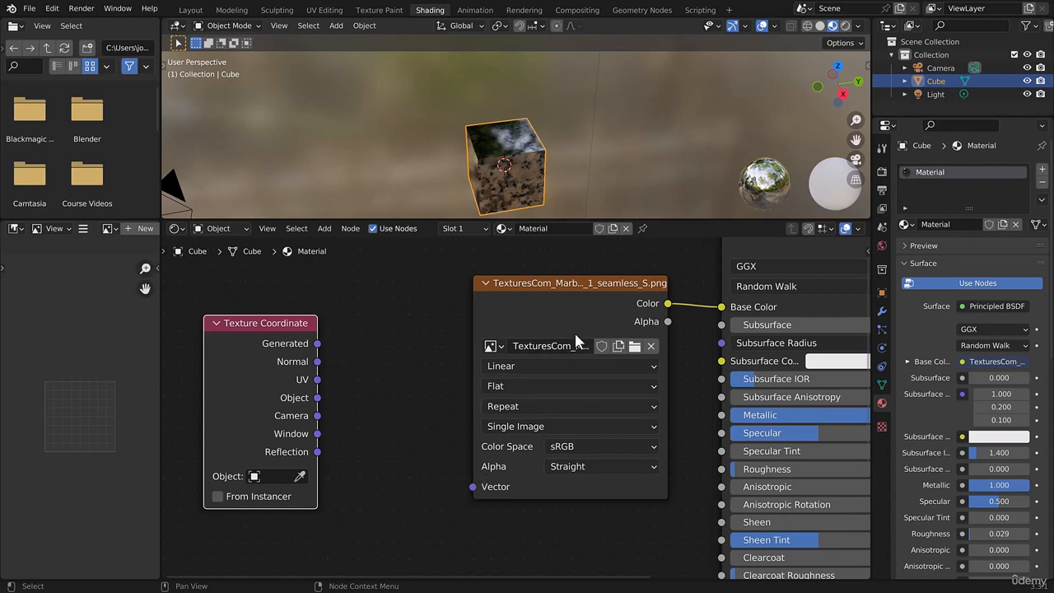
scroll(323, 333, up, 1)
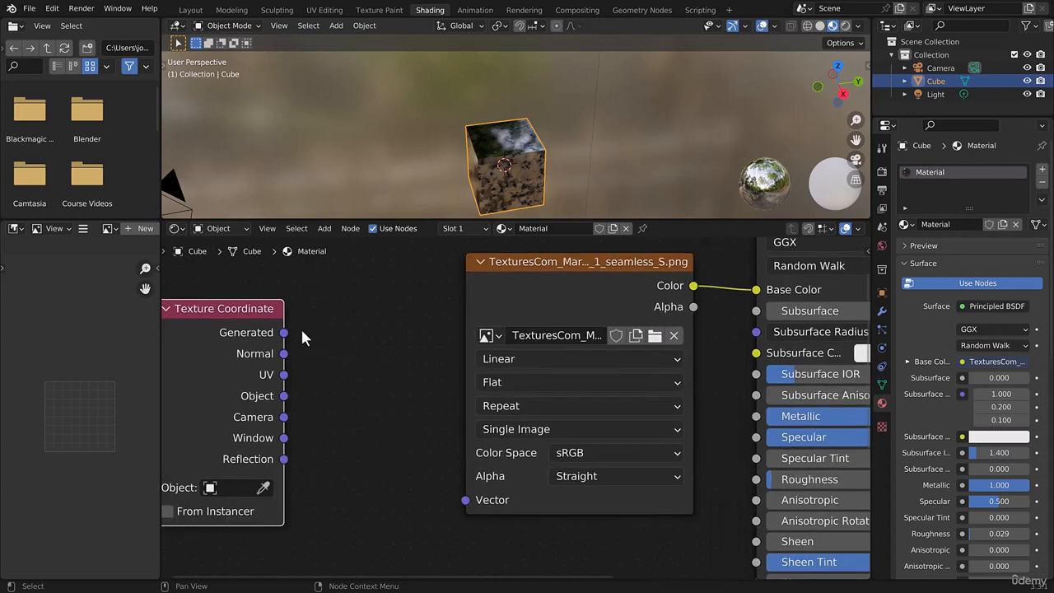
middle_drag(342, 332, 337, 325)
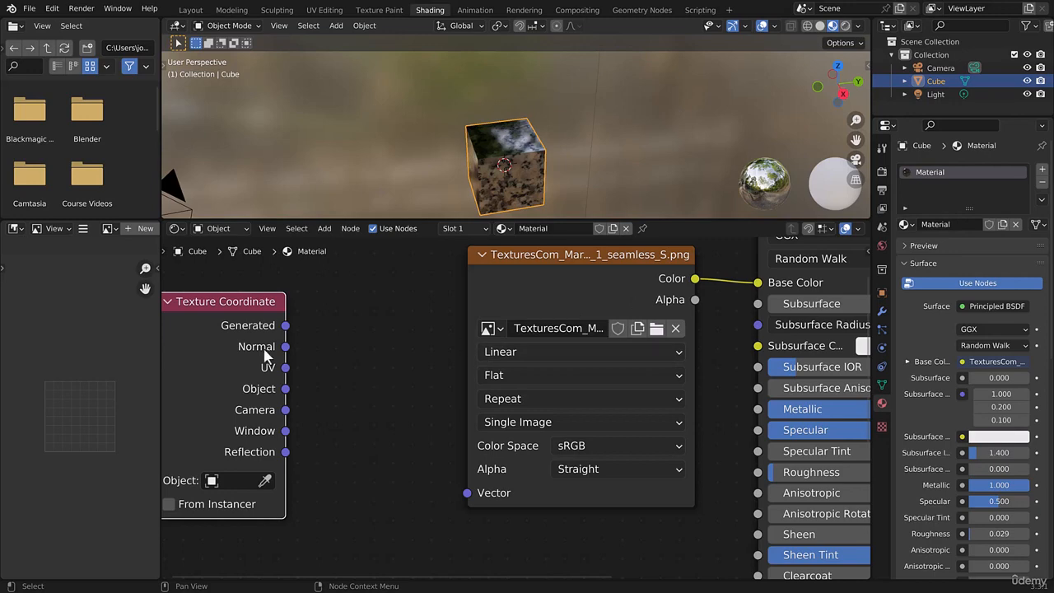
middle_drag(265, 350, 414, 352)
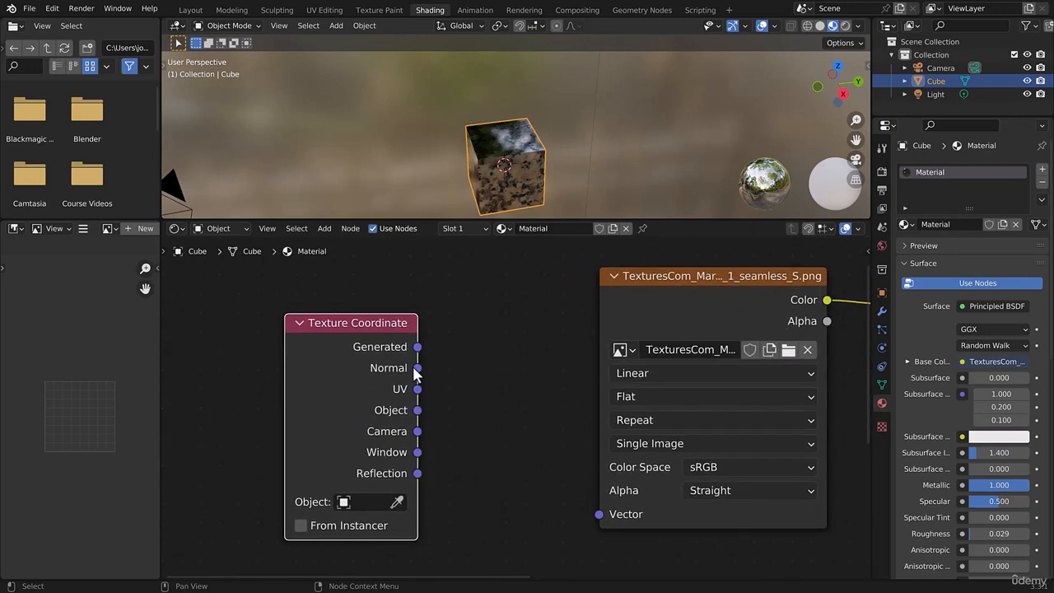
drag(418, 389, 483, 348)
drag(437, 382, 592, 511)
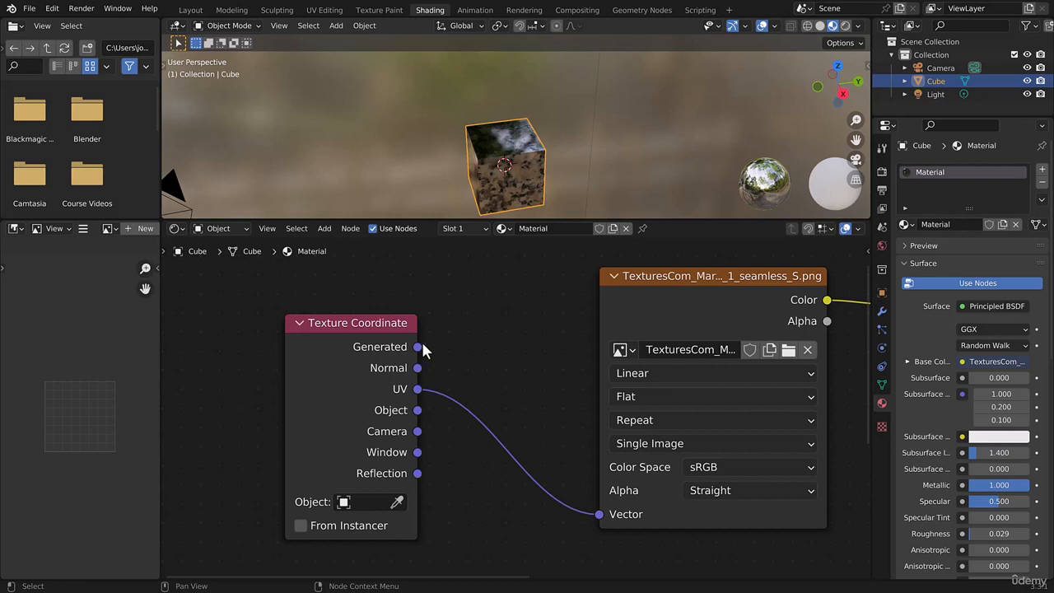
Try the Generated output and then the Object output on the image's Vector input, inspecting the cube's texture with each
drag(421, 347, 597, 517)
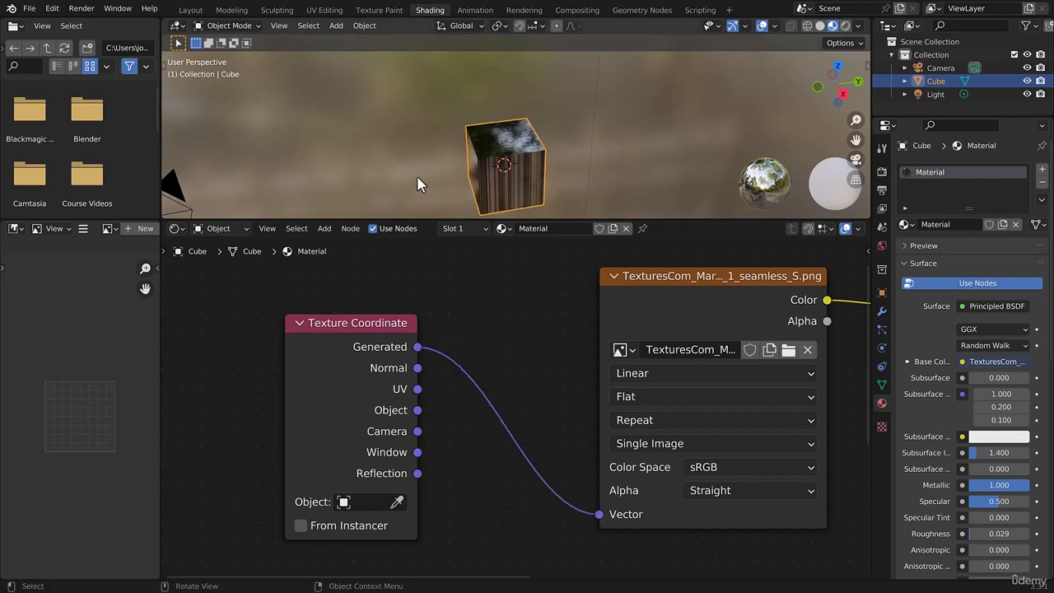
middle_drag(418, 183, 602, 158)
middle_drag(494, 165, 470, 175)
scroll(457, 166, down, 3)
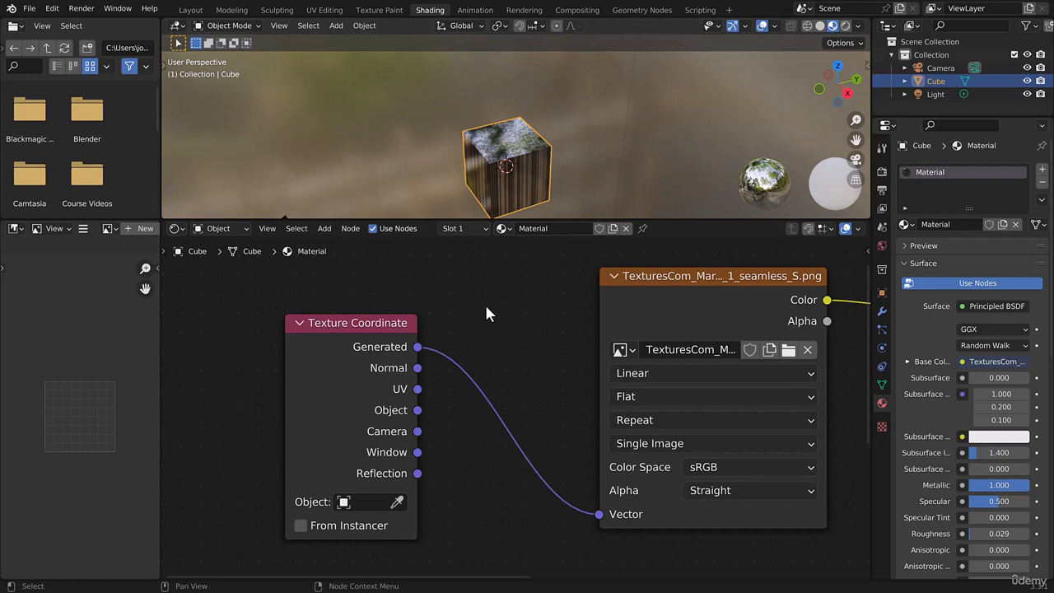
drag(417, 409, 598, 514)
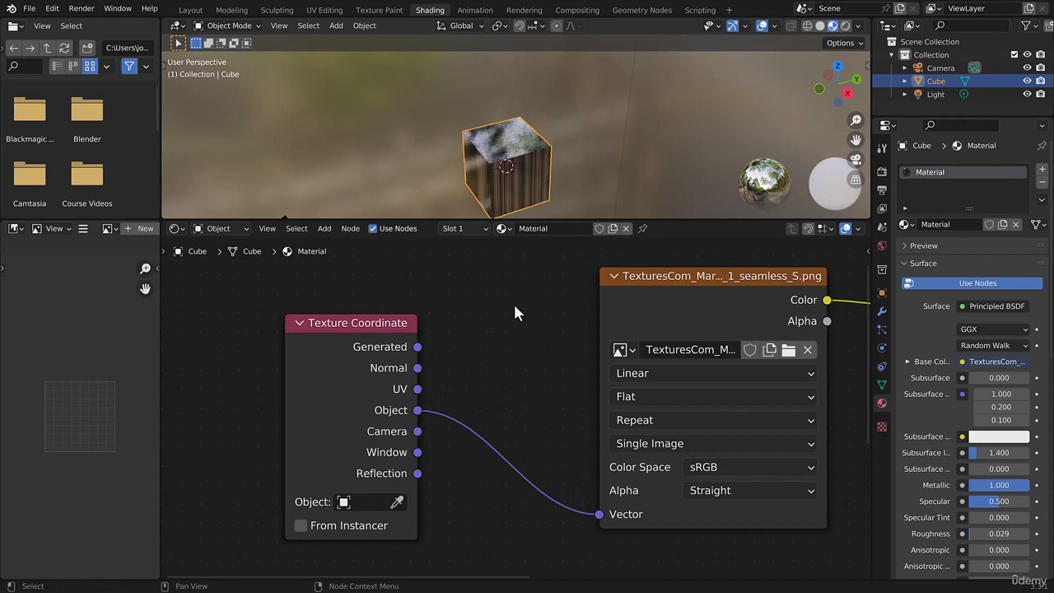
mouse_move(492, 180)
middle_down()
mouse_move(480, 69)
mouse_move(486, 123)
mouse_move(475, 180)
mouse_move(496, 172)
middle_up()
Reconnect the UV output to the image's Vector input and move the Texture Coordinate node farther from the Image Texture
drag(418, 389, 598, 516)
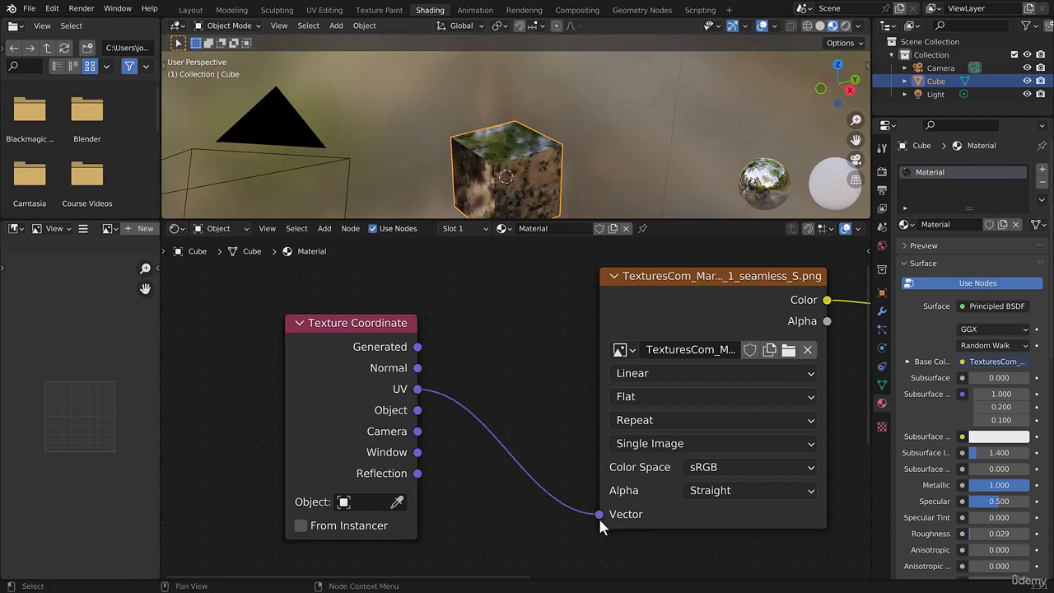
drag(339, 327, 244, 312)
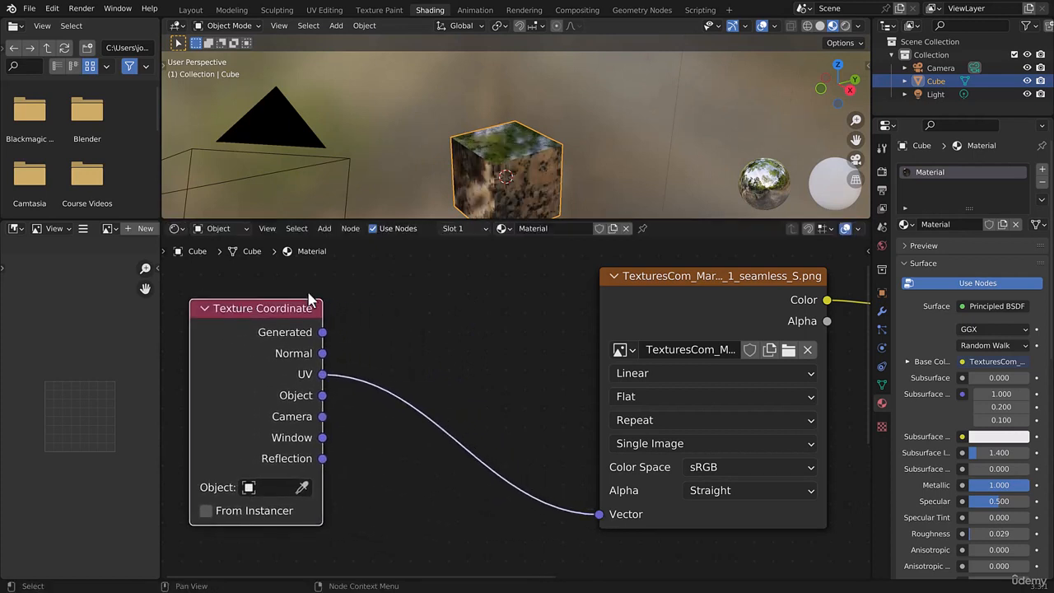
middle_drag(508, 168, 469, 181)
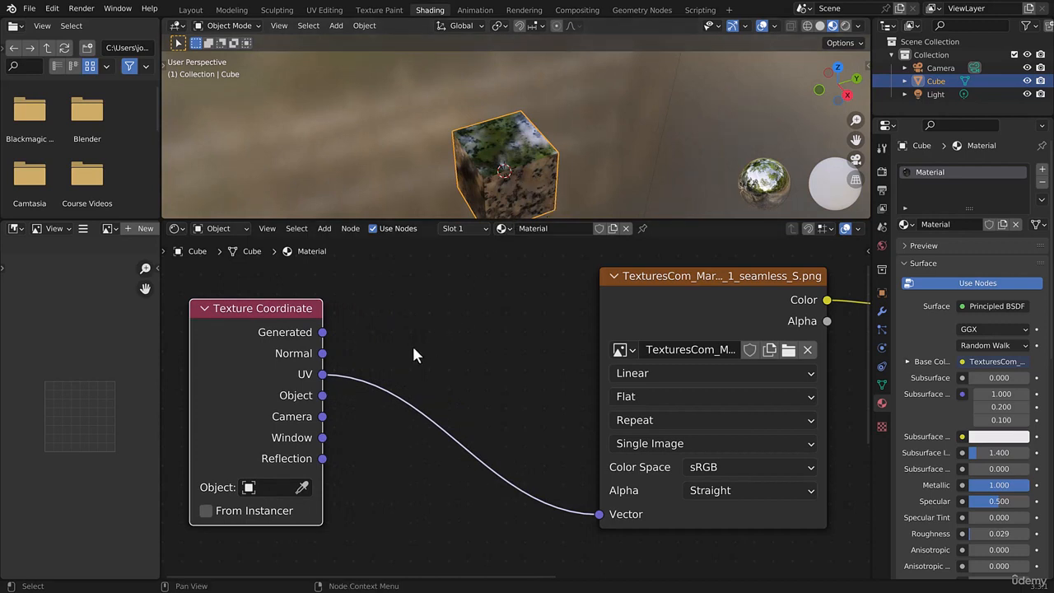
Add a Mapping node on the link between the Texture Coordinate's UV output and the marble Image Texture's Vector input
key(shift+a)
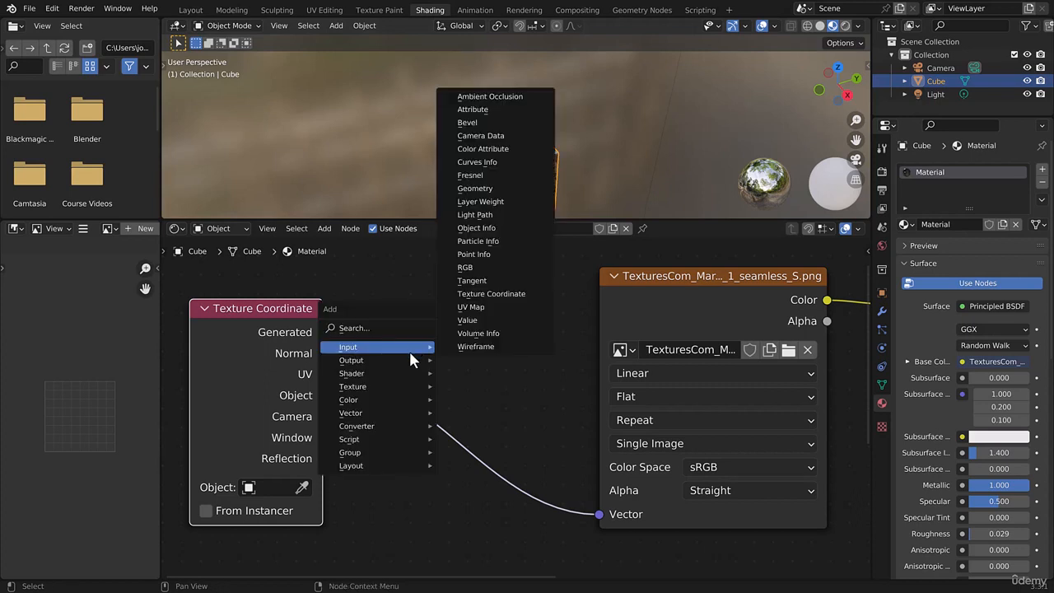
mouse_move(391, 416)
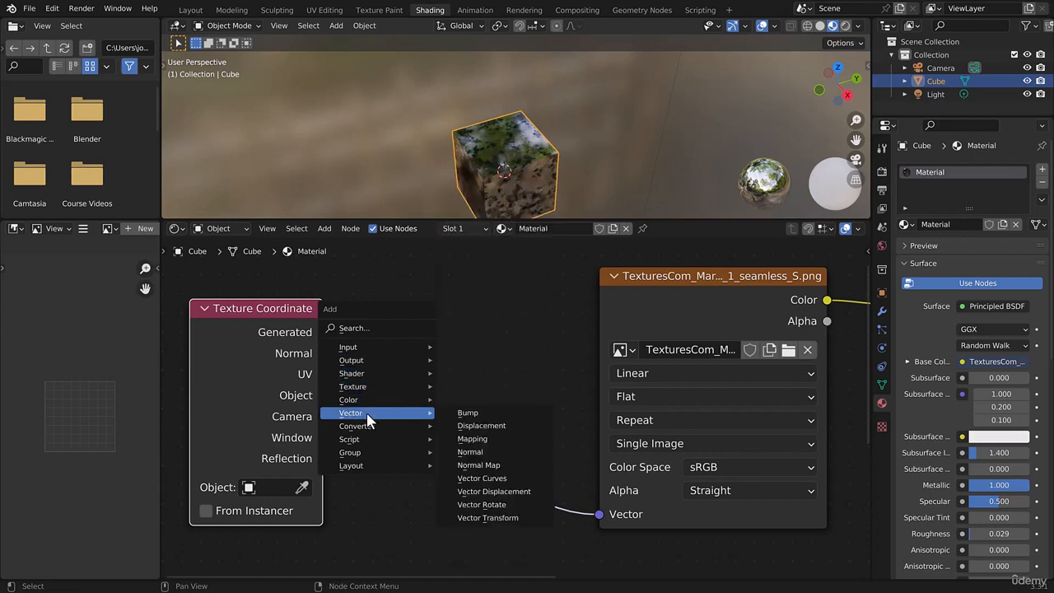
click(461, 438)
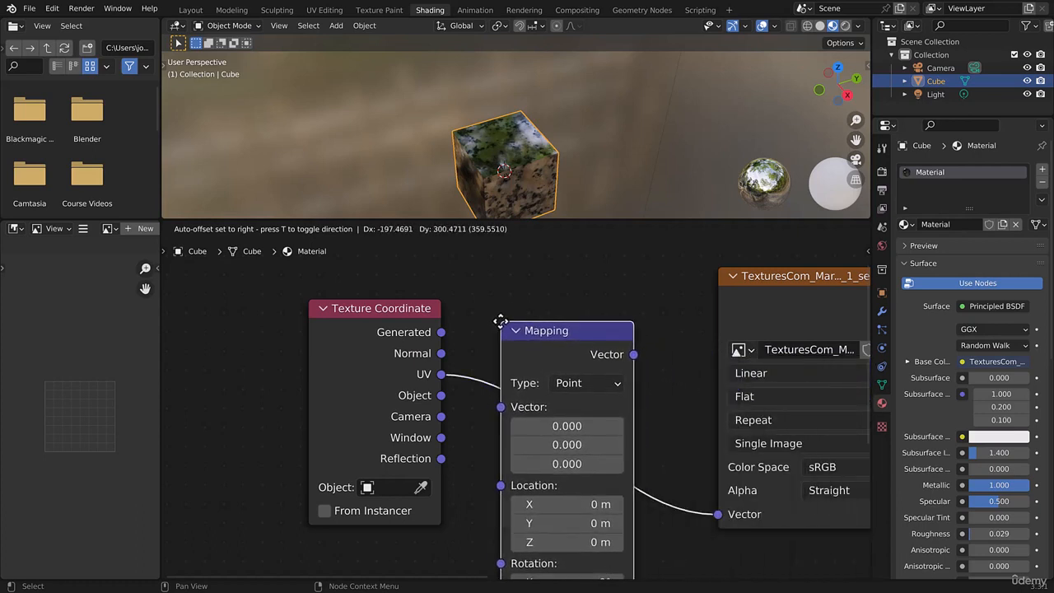
click(491, 281)
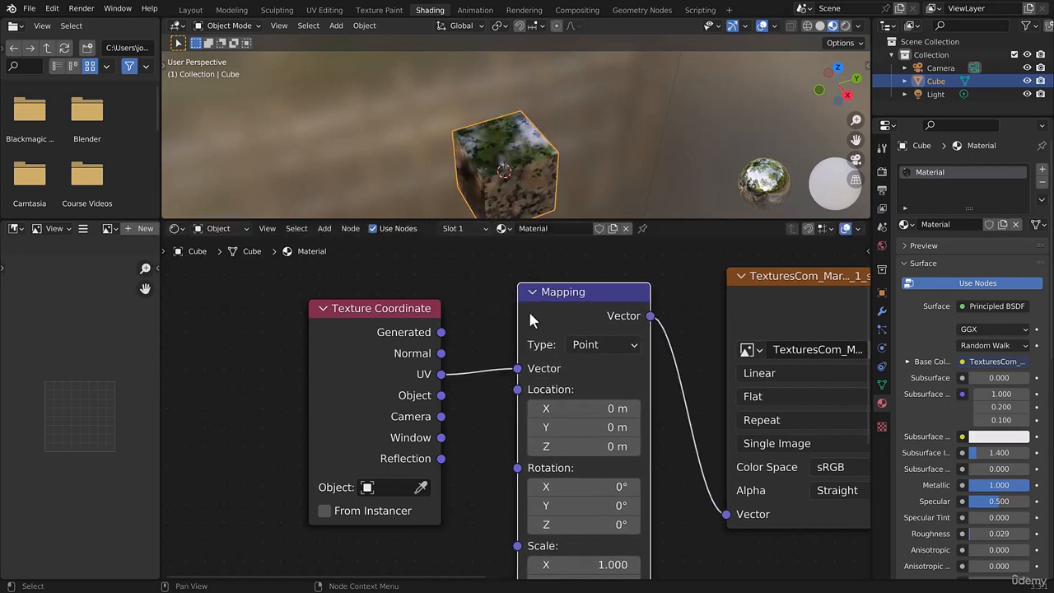
Try shifting the Mapping node's X location and X scale to preview the effect on the cube's texture, cancelling each change
middle_drag(571, 329, 449, 298)
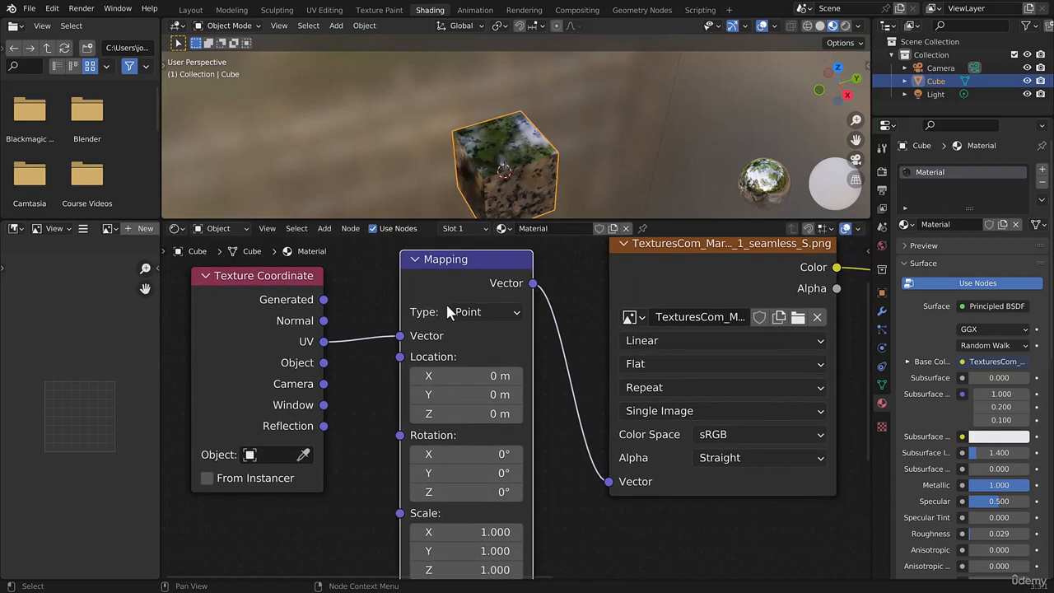
mouse_move(453, 375)
mouse_down()
mouse_move(487, 375)
mouse_move(452, 377)
mouse_up()
right_click(454, 376)
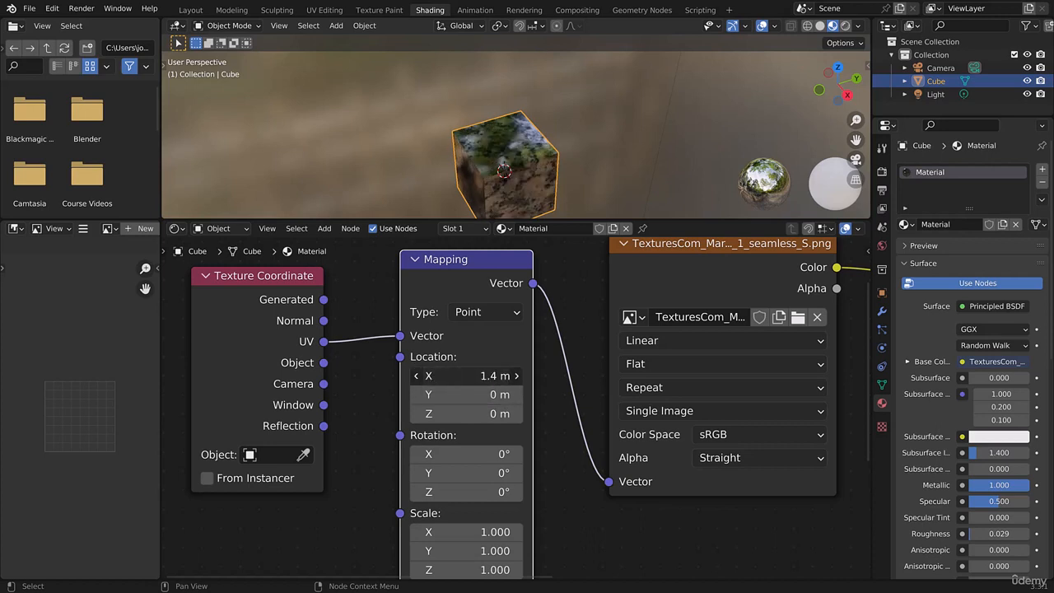
right_click(436, 377)
mouse_move(473, 531)
mouse_down()
mouse_move(502, 531)
mouse_move(461, 531)
mouse_up()
right_click(461, 531)
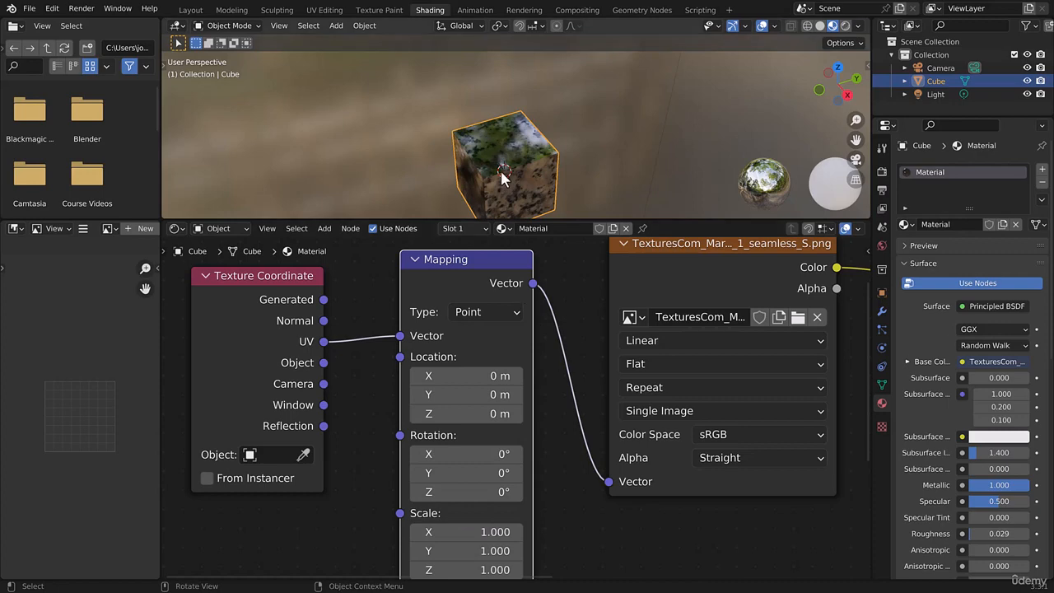
middle_drag(505, 178, 520, 173)
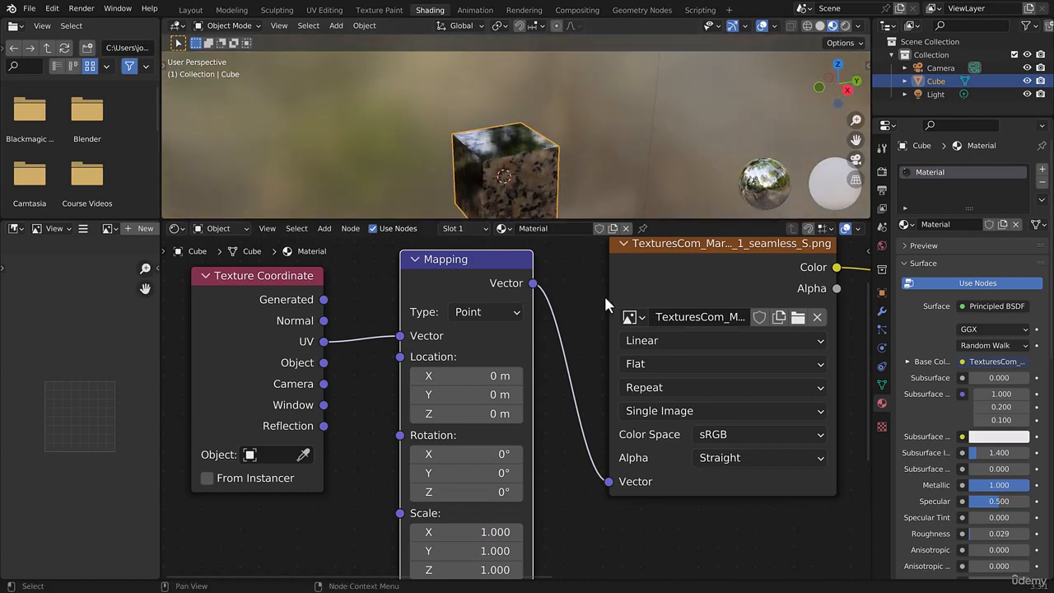
Set the Principled BSDF's Metallic value to 0 and inspect the marble texture on the cube from another angle
scroll(549, 336, down, 4)
middle_drag(531, 328, 312, 343)
scroll(383, 325, down, 2)
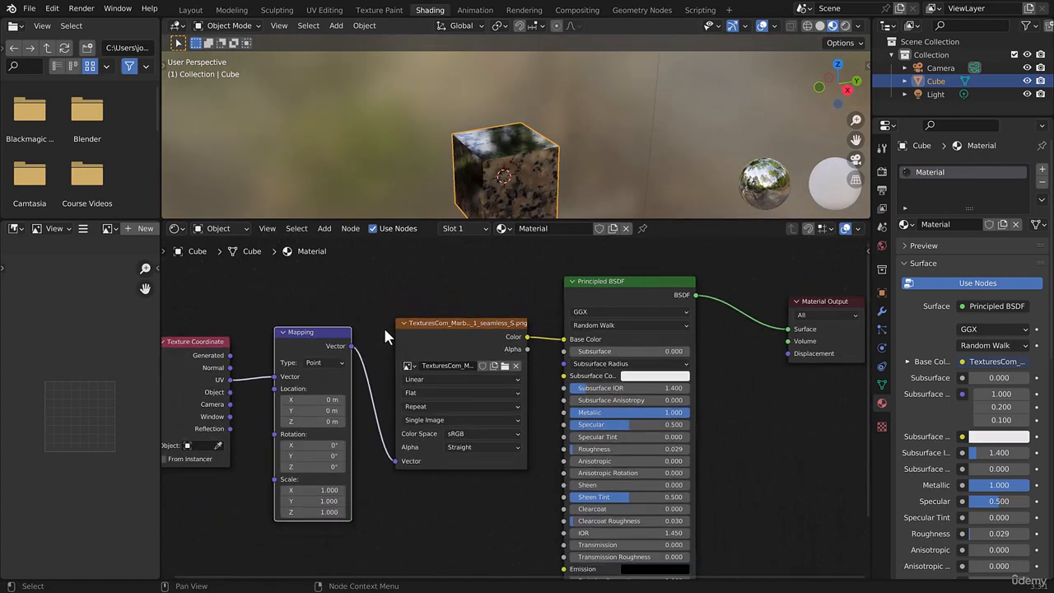
middle_drag(388, 329, 392, 289)
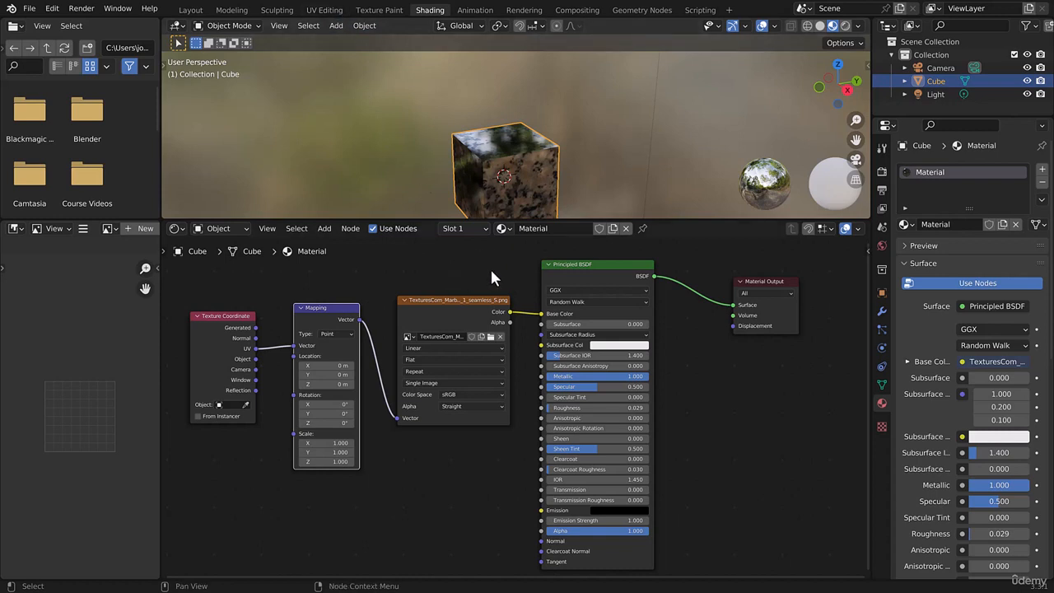
click(462, 318)
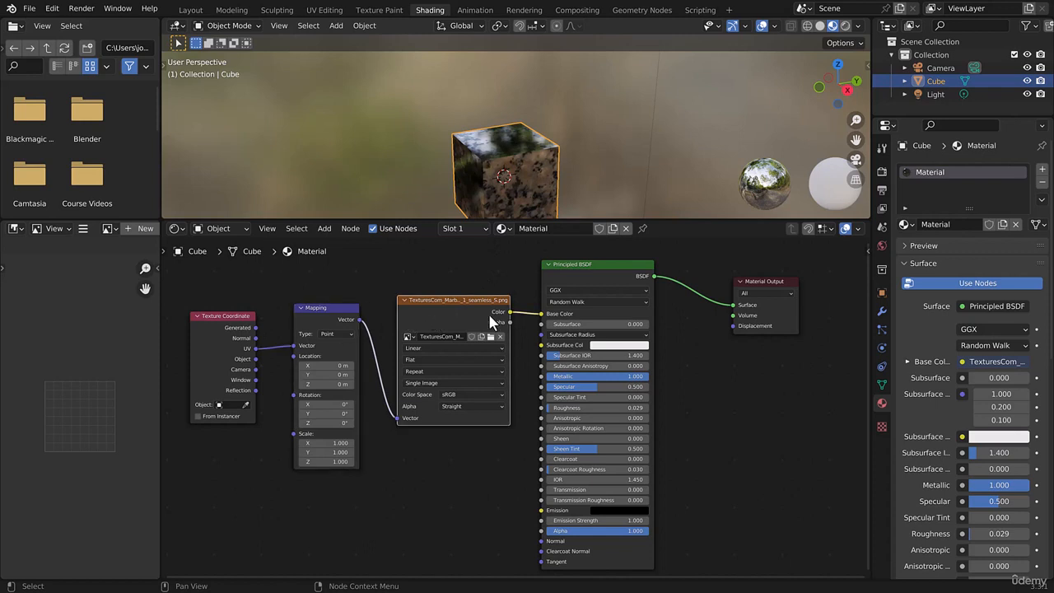
click(331, 328)
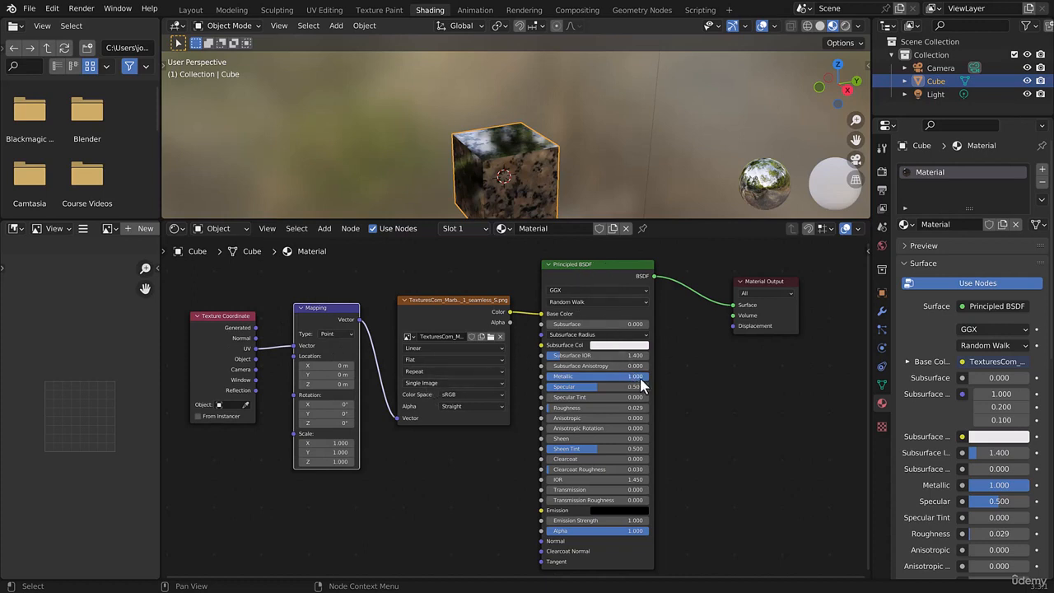
drag(642, 385, 517, 393)
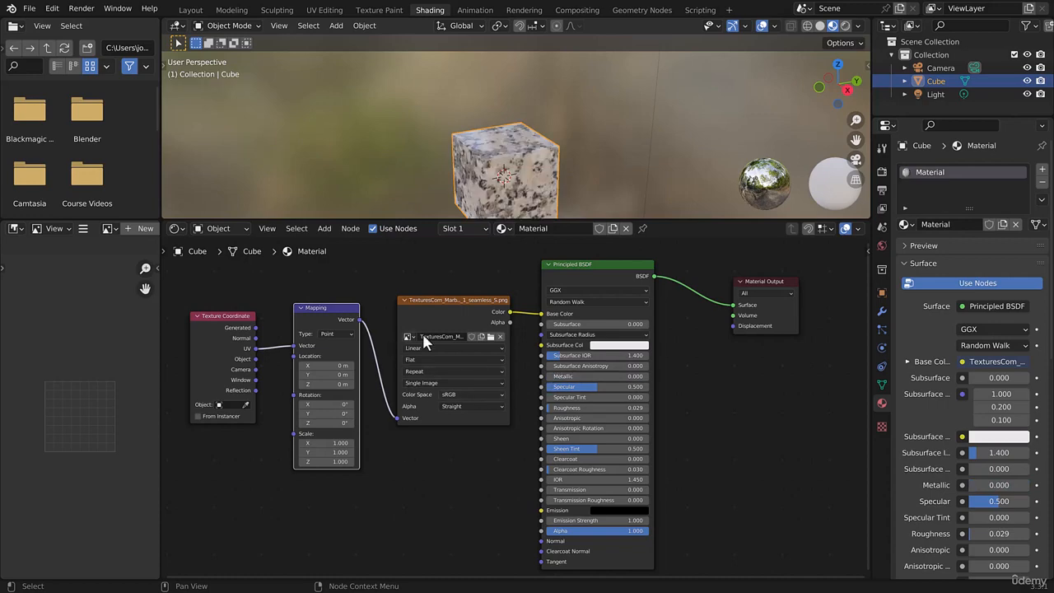
middle_drag(484, 211, 387, 191)
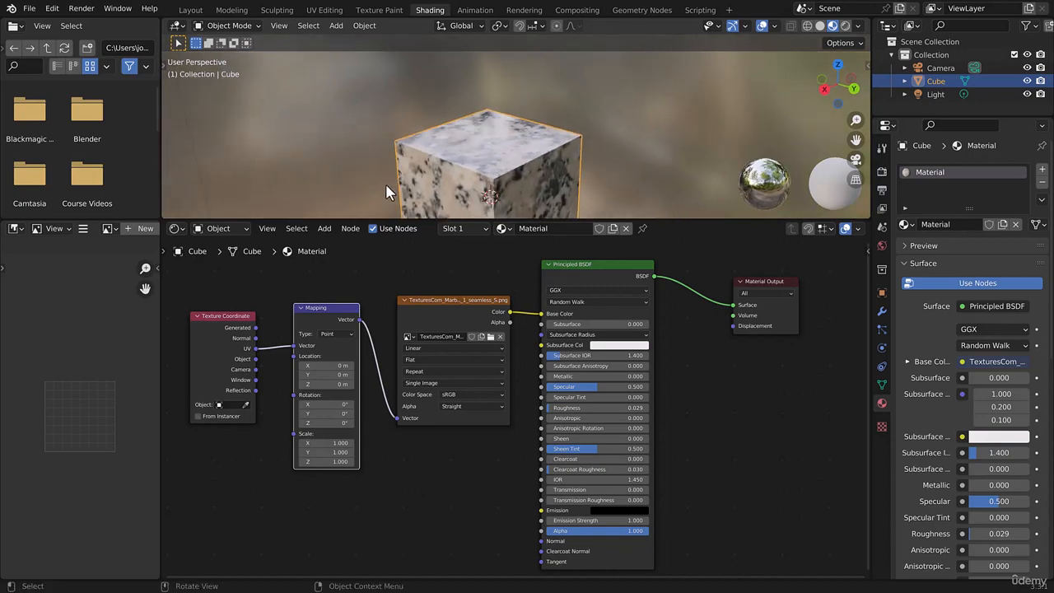